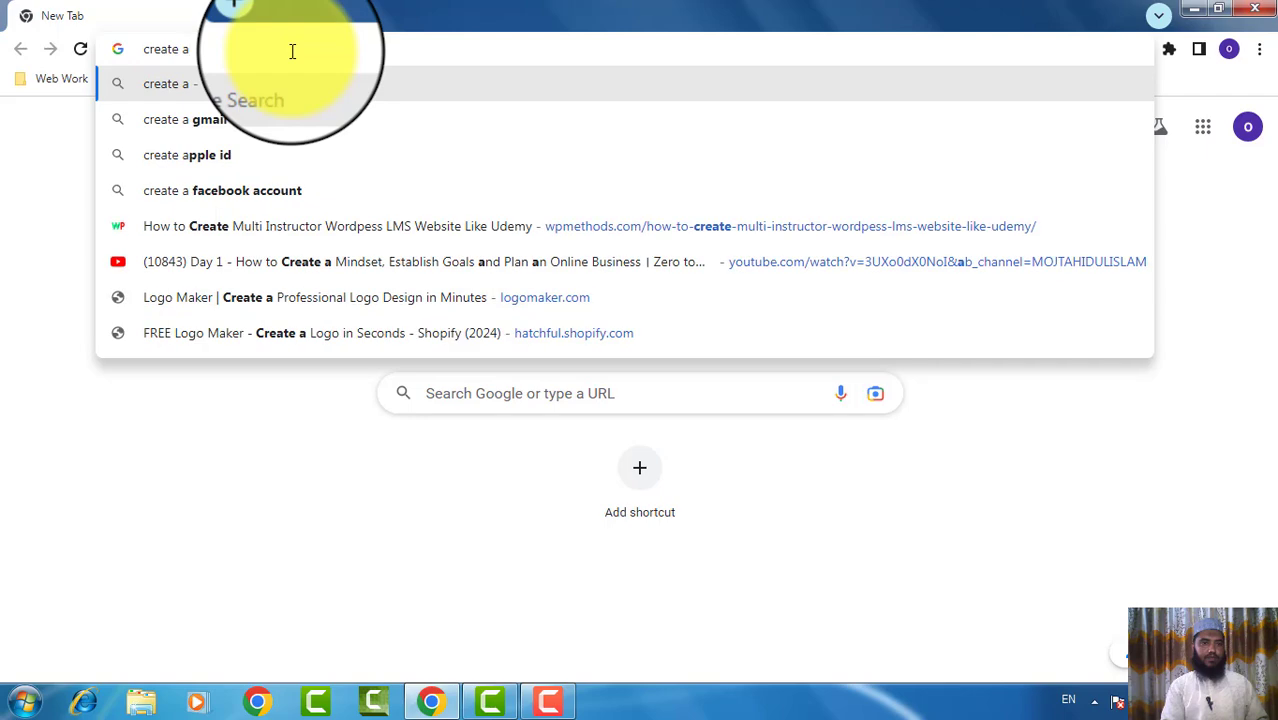
- Search for how to create a Gmail account and open the 'Sign in - Google Accounts' result
left_click(227, 126)
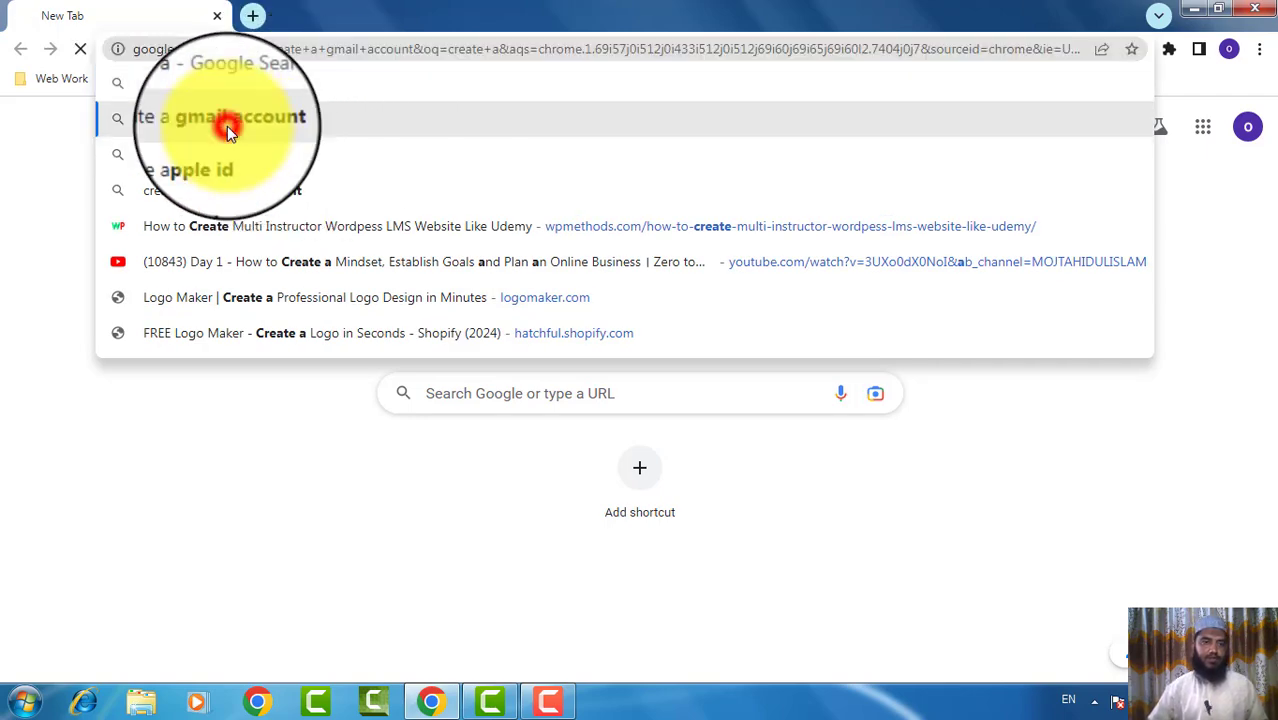
scroll(358, 298, "down", 2)
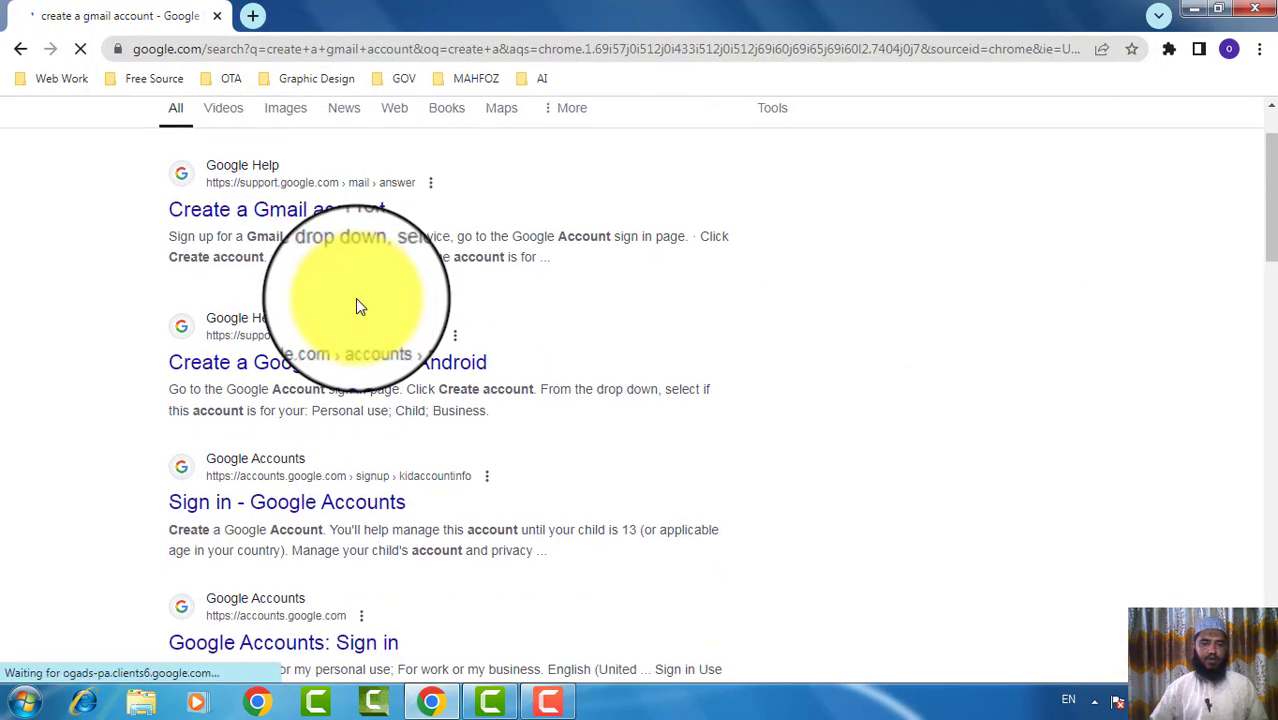
scroll(365, 320, "down", 3)
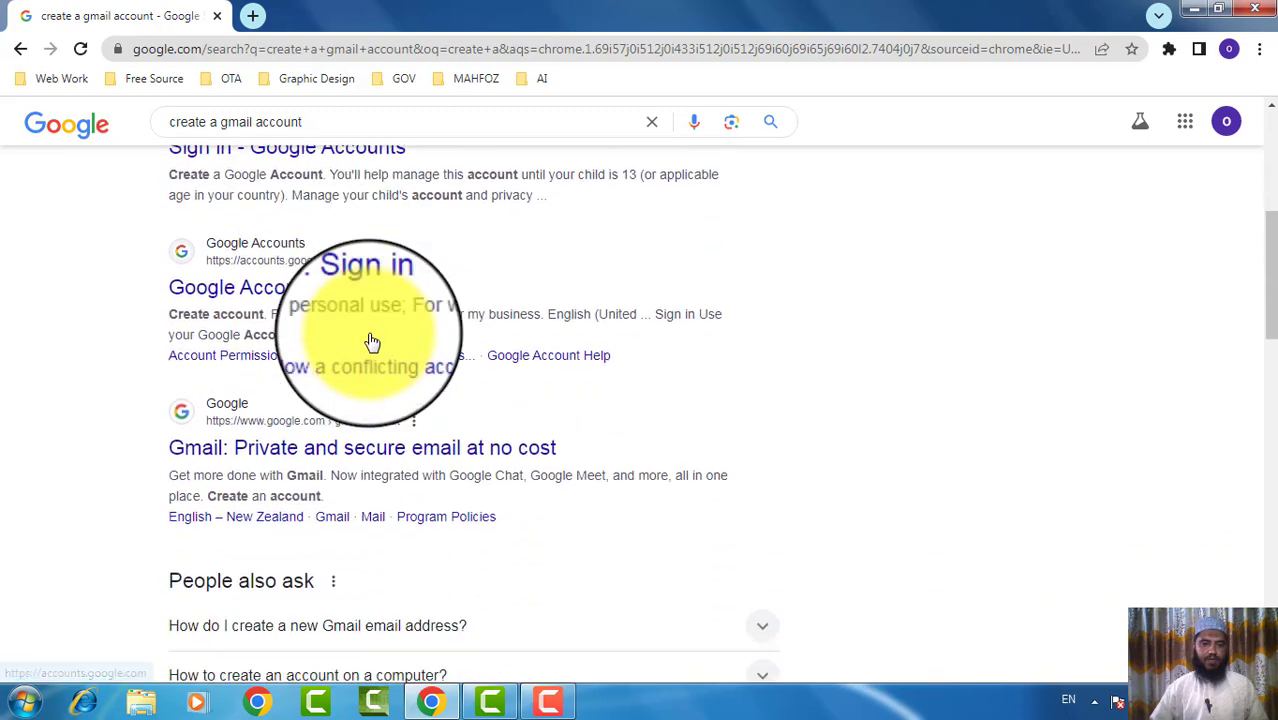
scroll(370, 330, "up", 5)
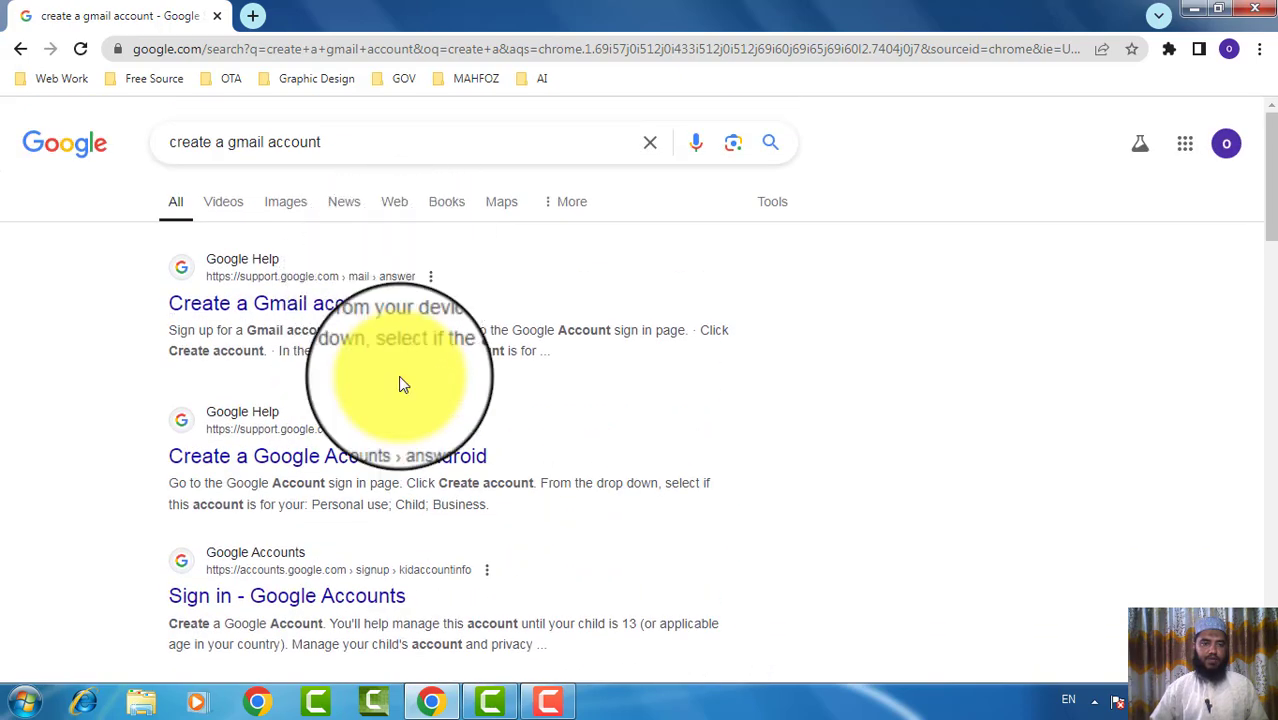
left_click(282, 602)
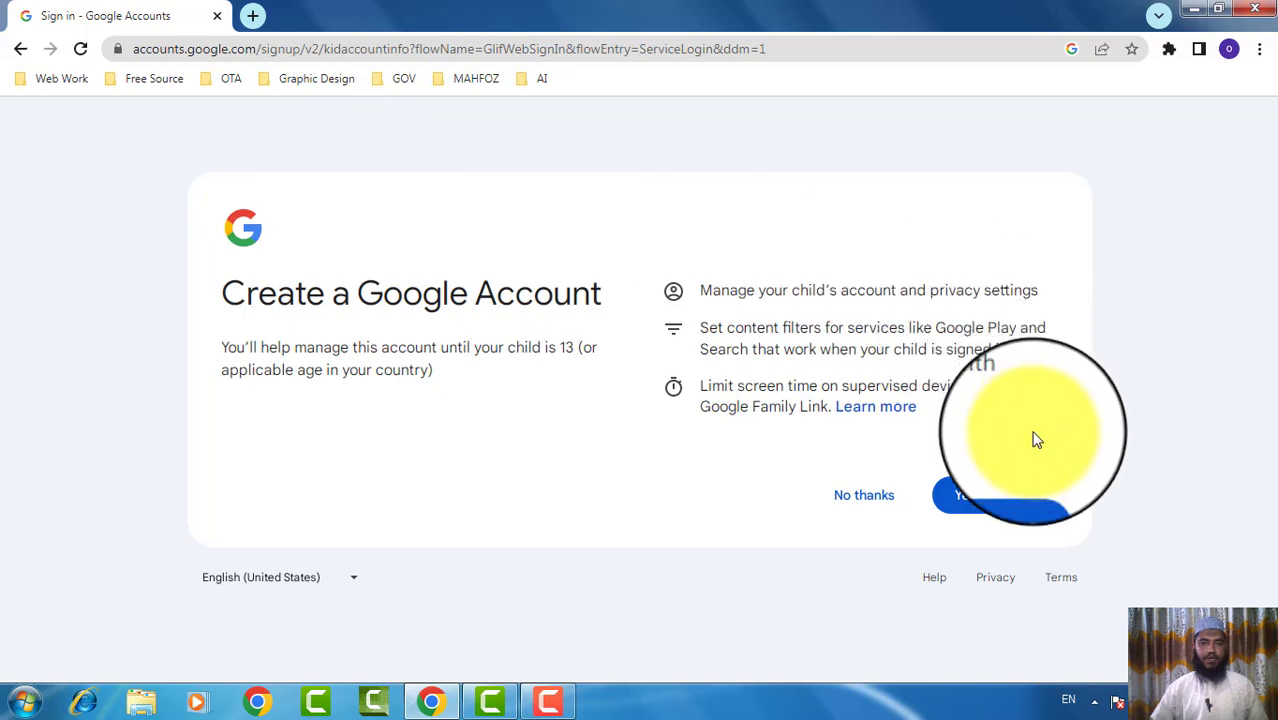
- Continue the child account setup with the child's first and last name
left_click(1008, 502)
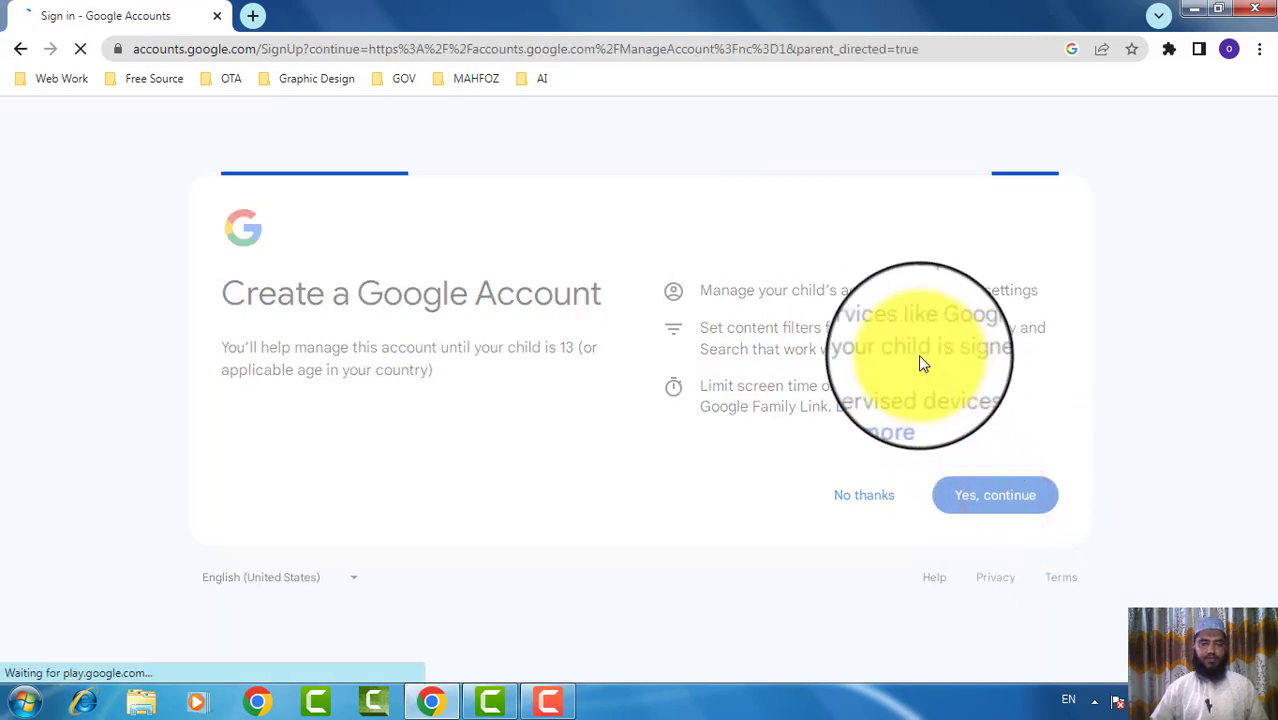
left_click(725, 324)
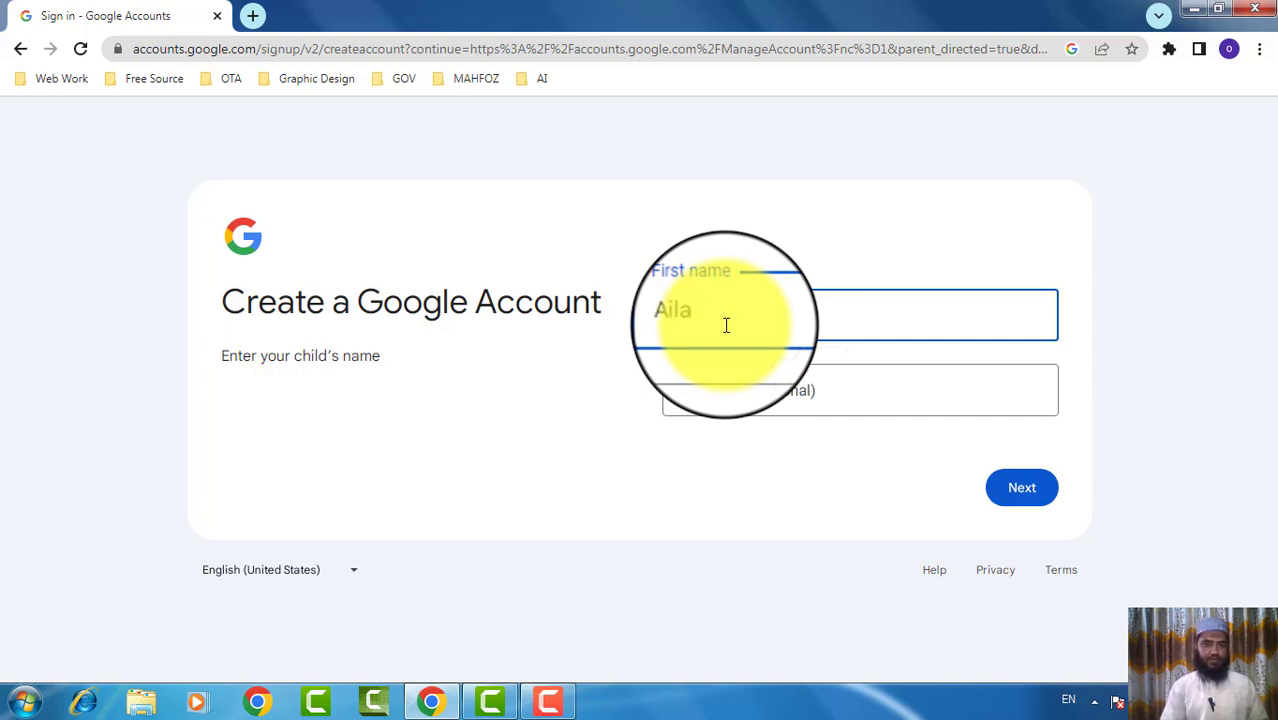
left_click(731, 398)
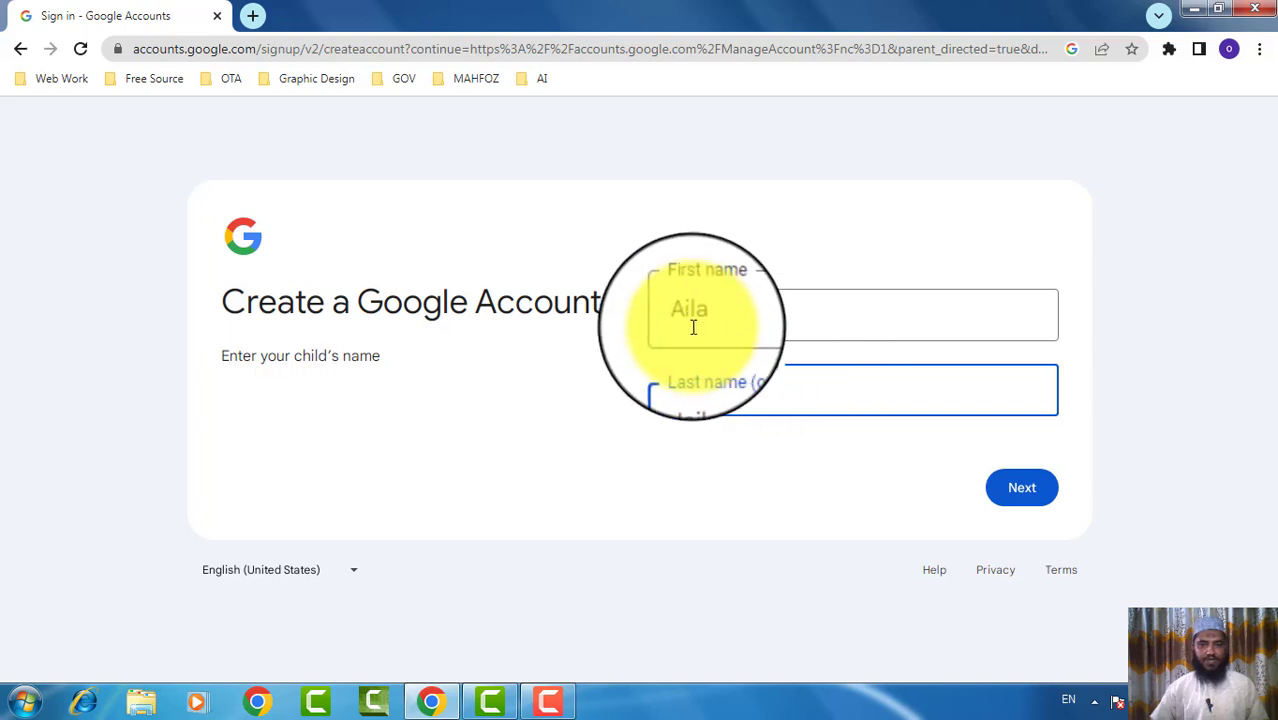
left_click(1055, 498)
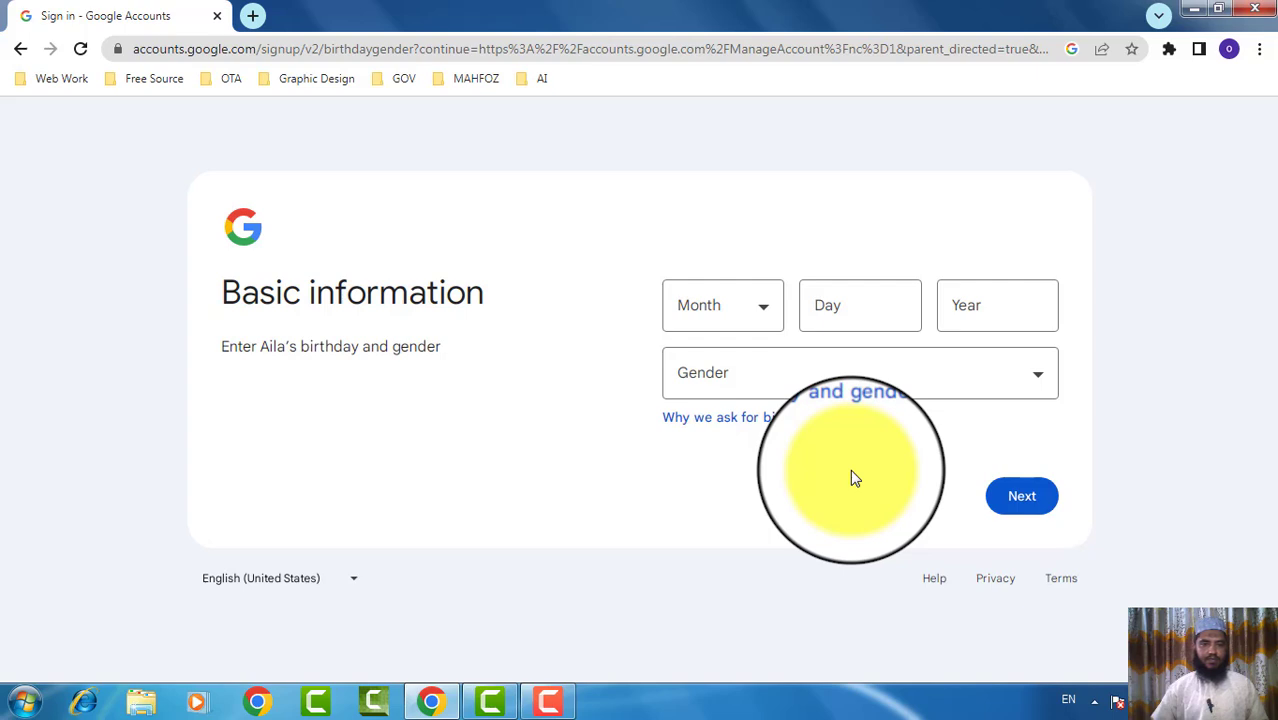
- Submit a birthday of January 01, 1990 with gender Male
left_click(731, 305)
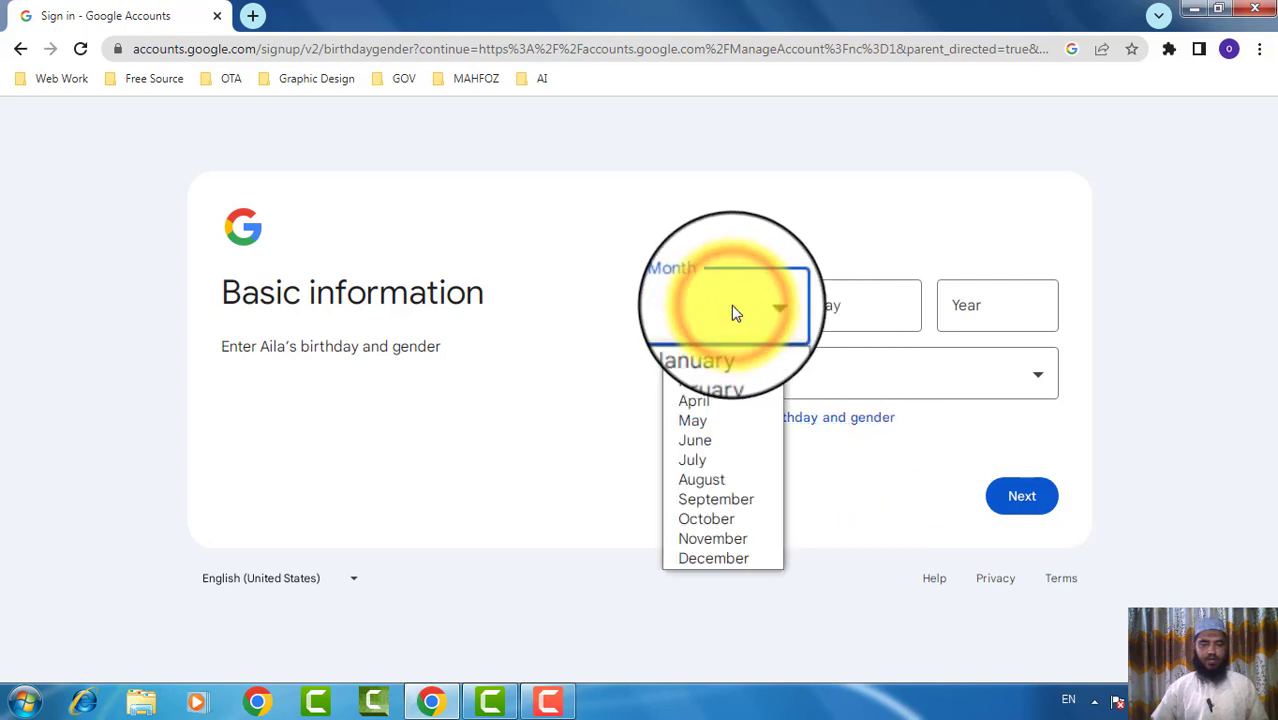
left_click(729, 342)
left_click(840, 310)
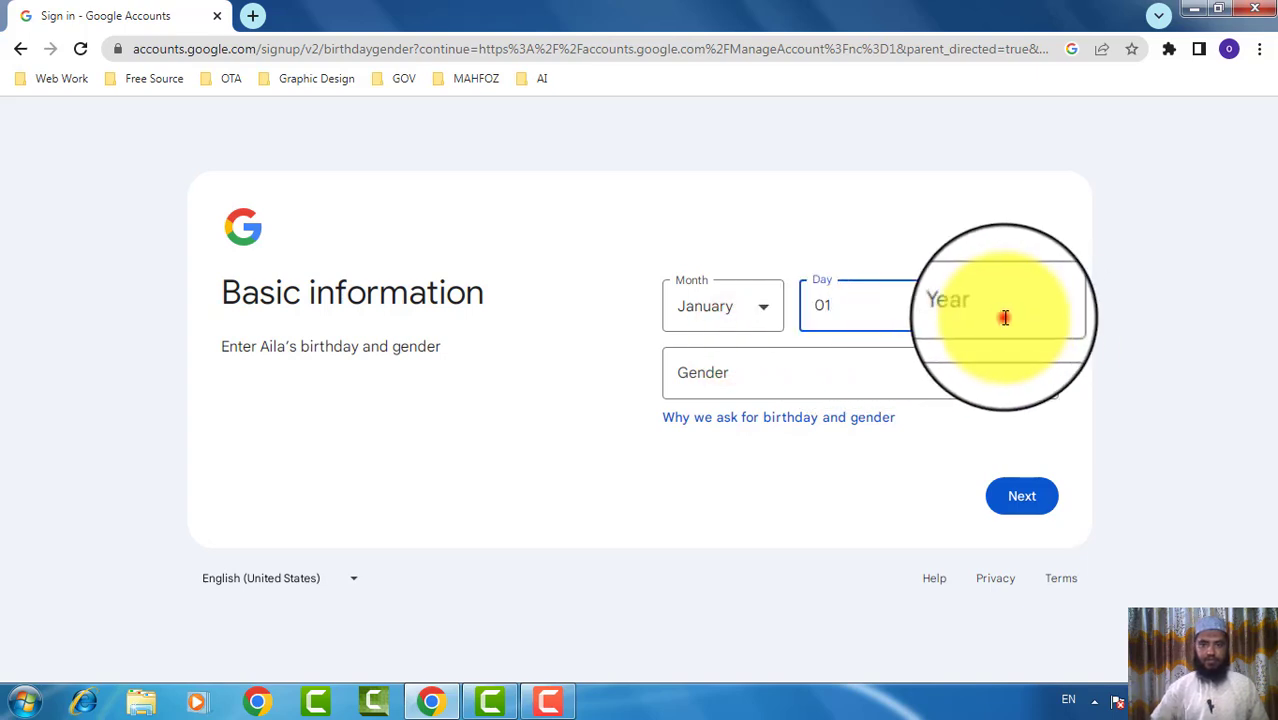
left_click(970, 308)
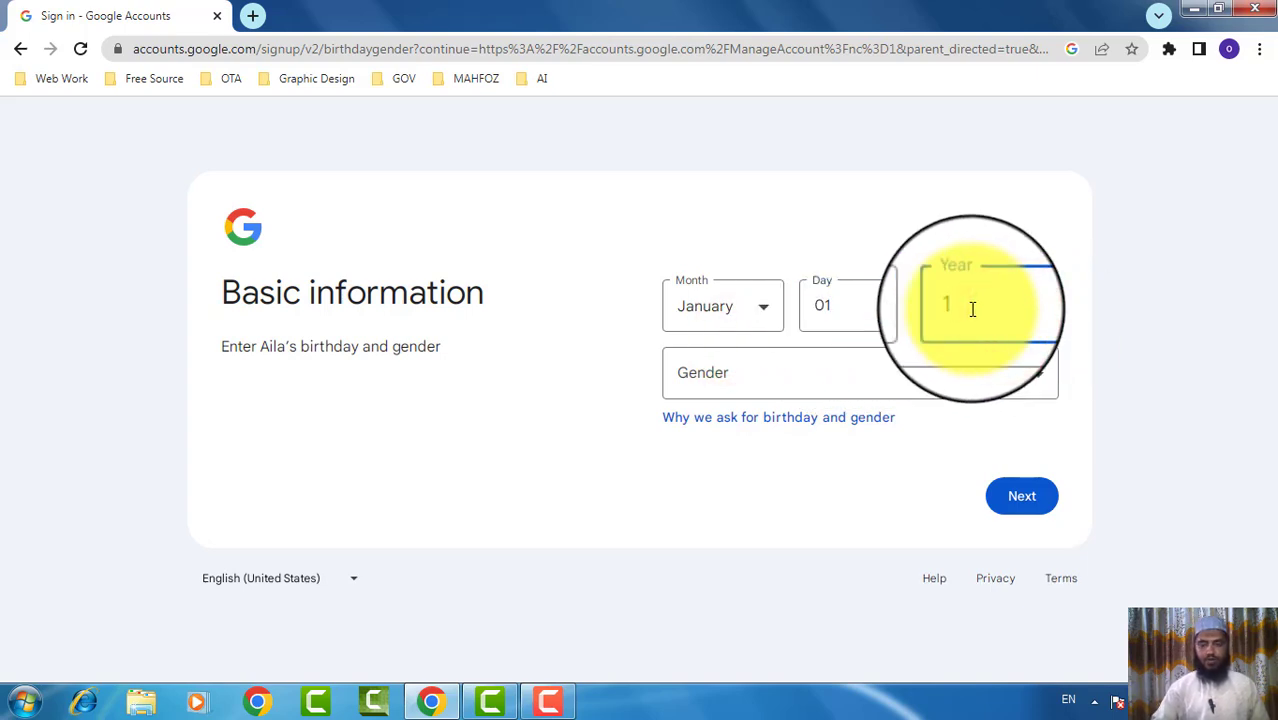
left_click(745, 381)
left_click(703, 436)
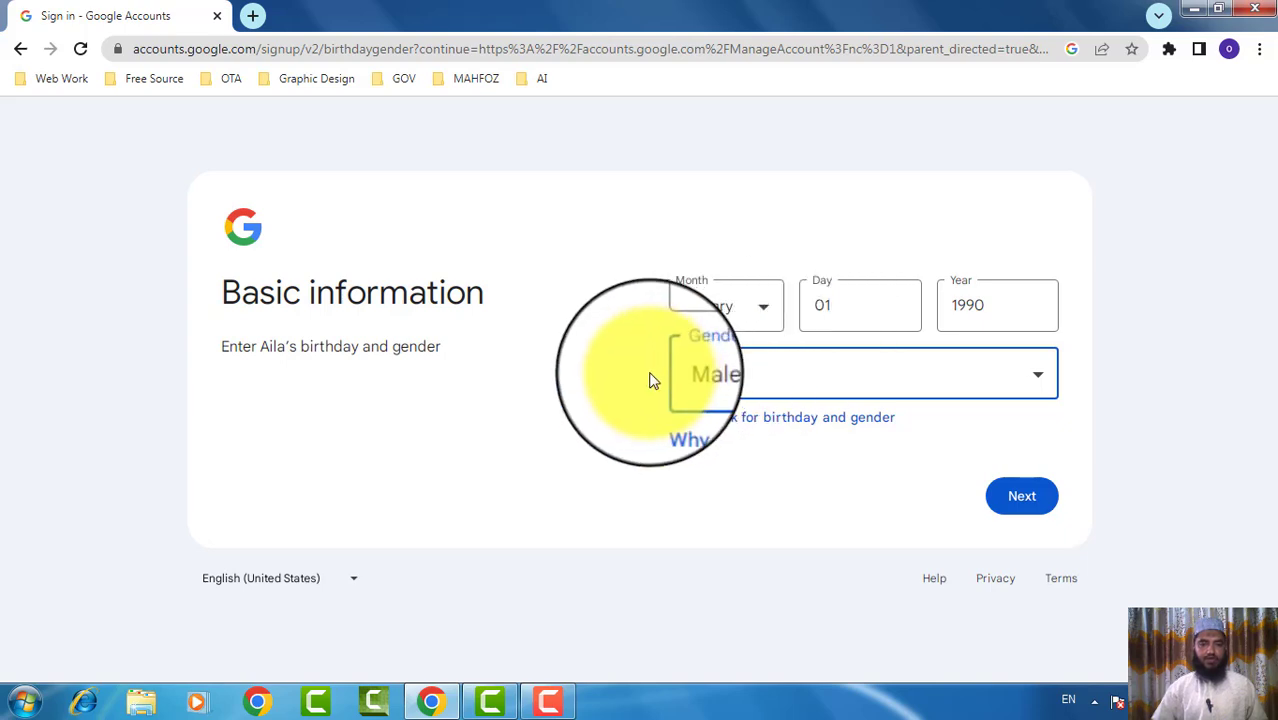
left_click(1018, 500)
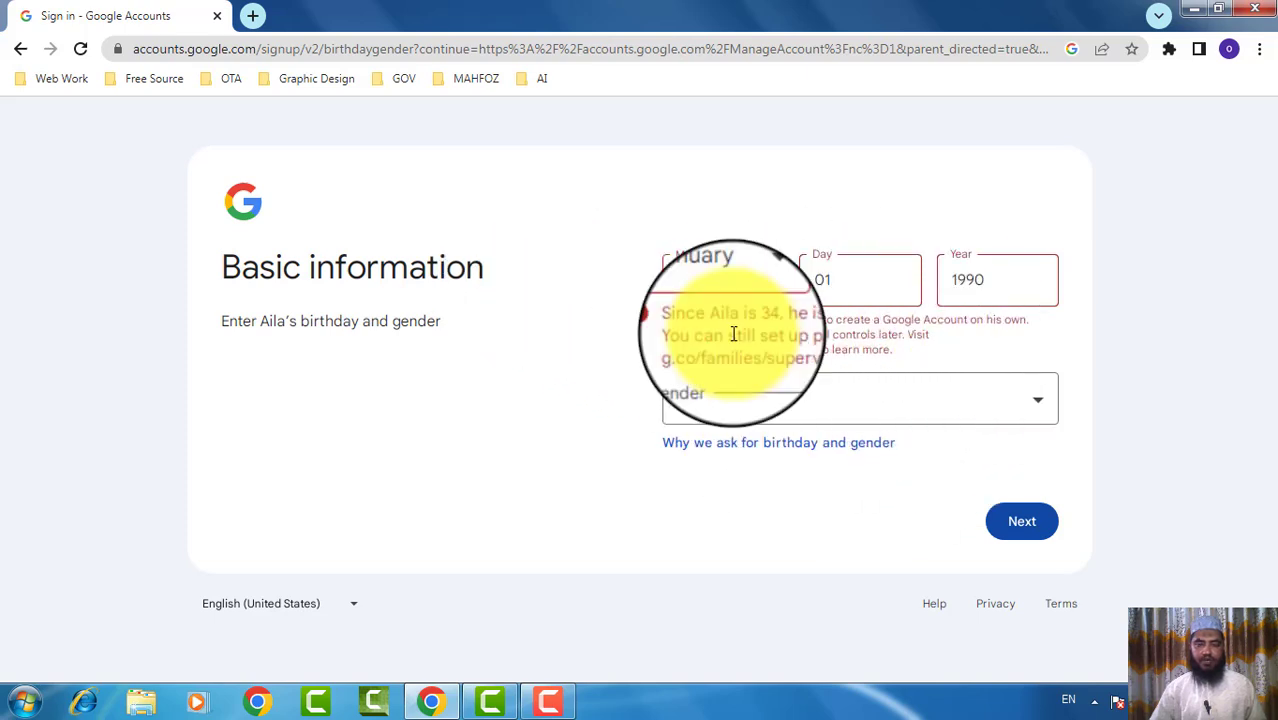
- Go back through the browser history past the name page to the New Tab page
left_click(27, 54)
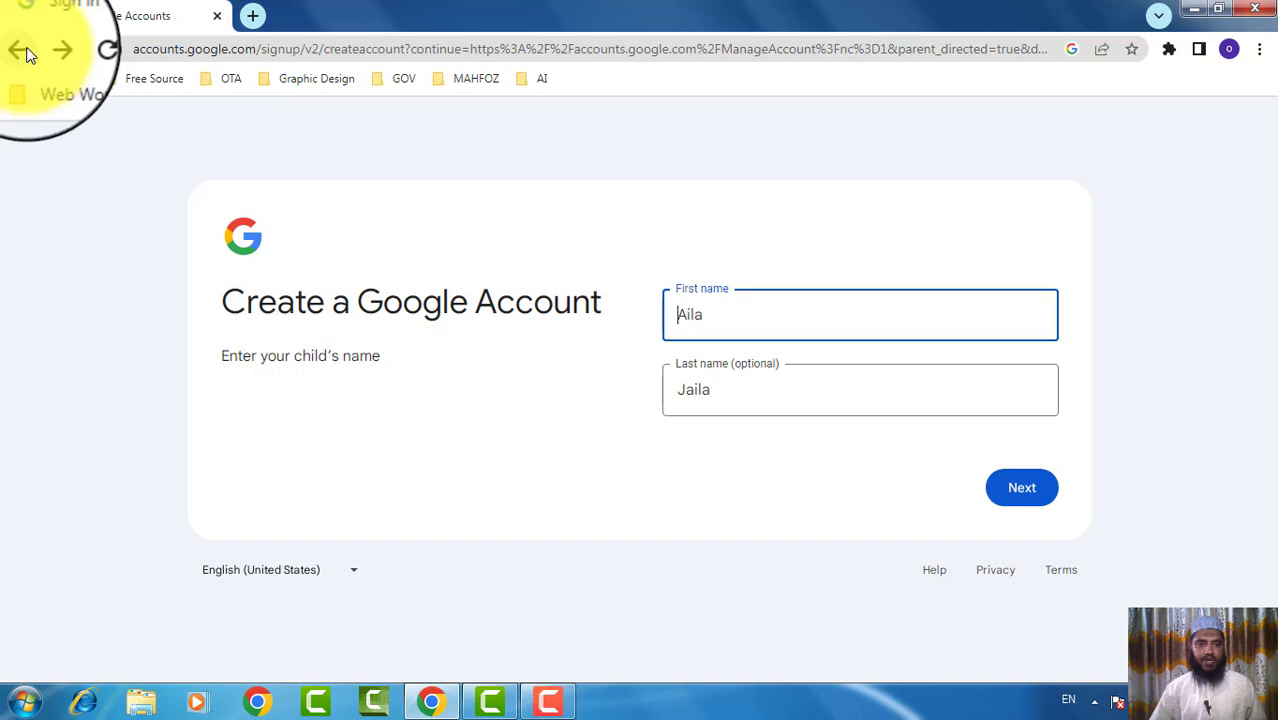
left_click(27, 54)
left_click(22, 50)
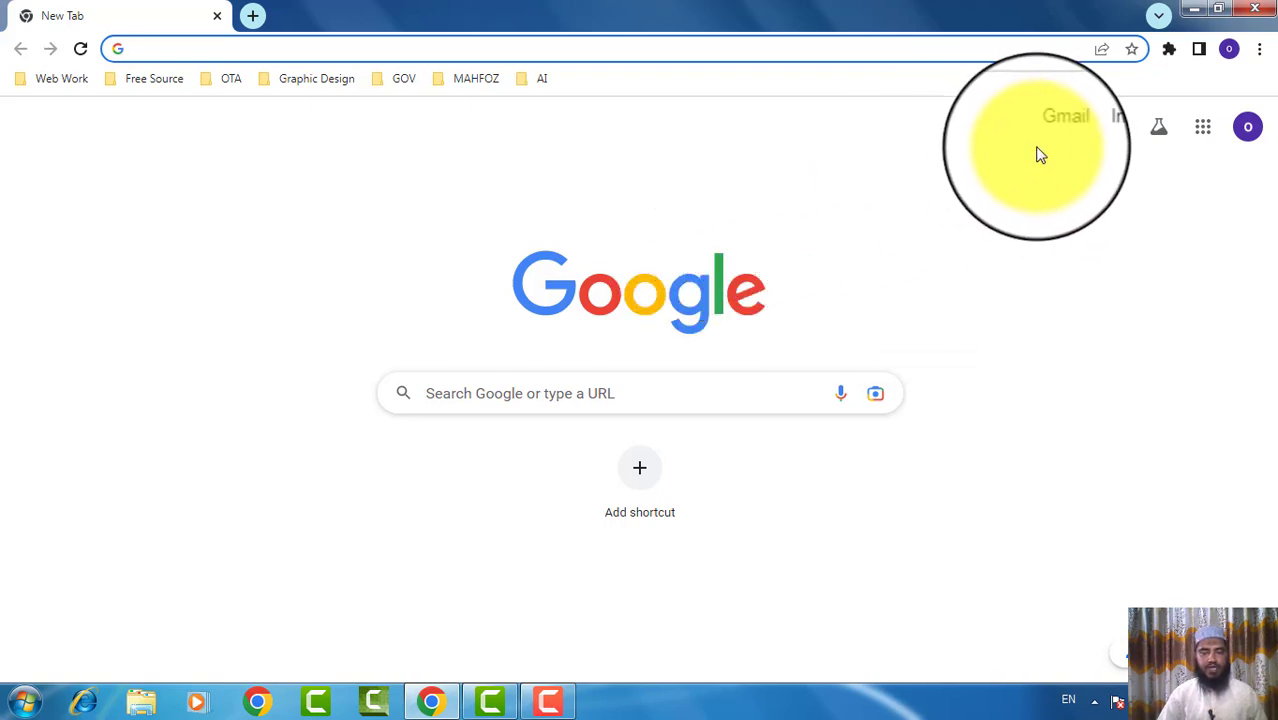
- From the profile avatar, add an account and create one for personal use
left_click(1249, 130)
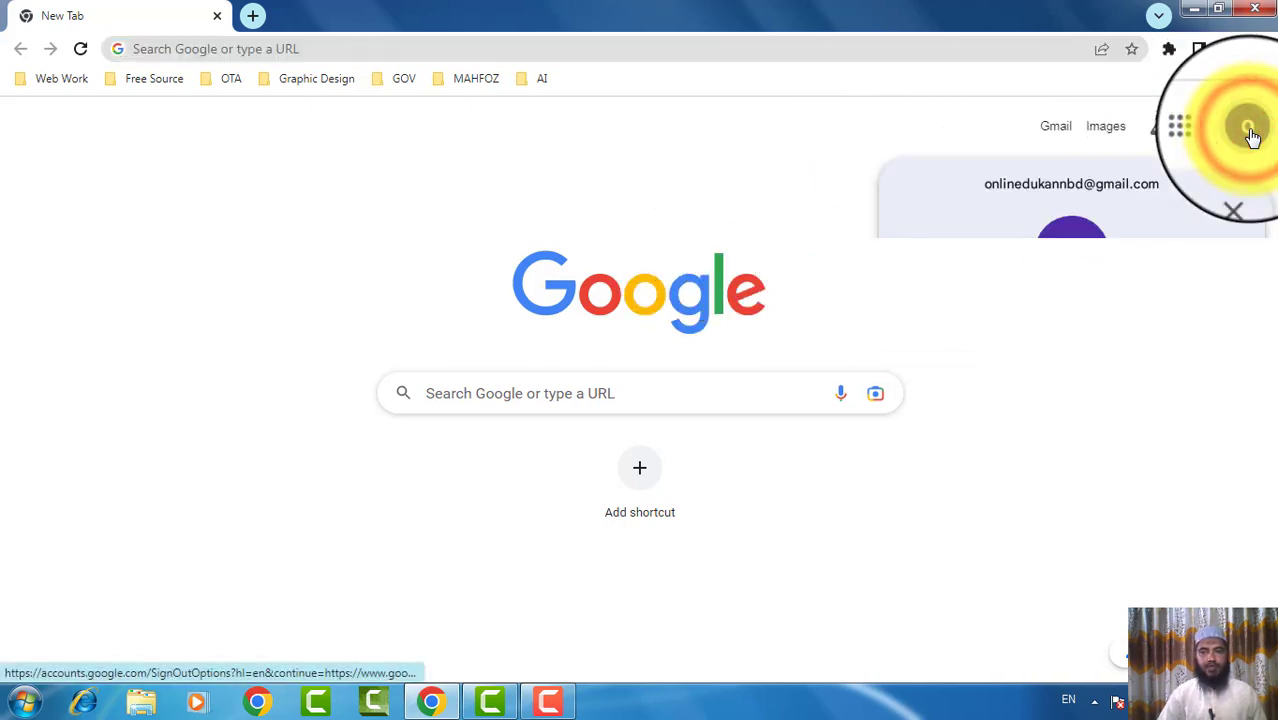
left_click(968, 414)
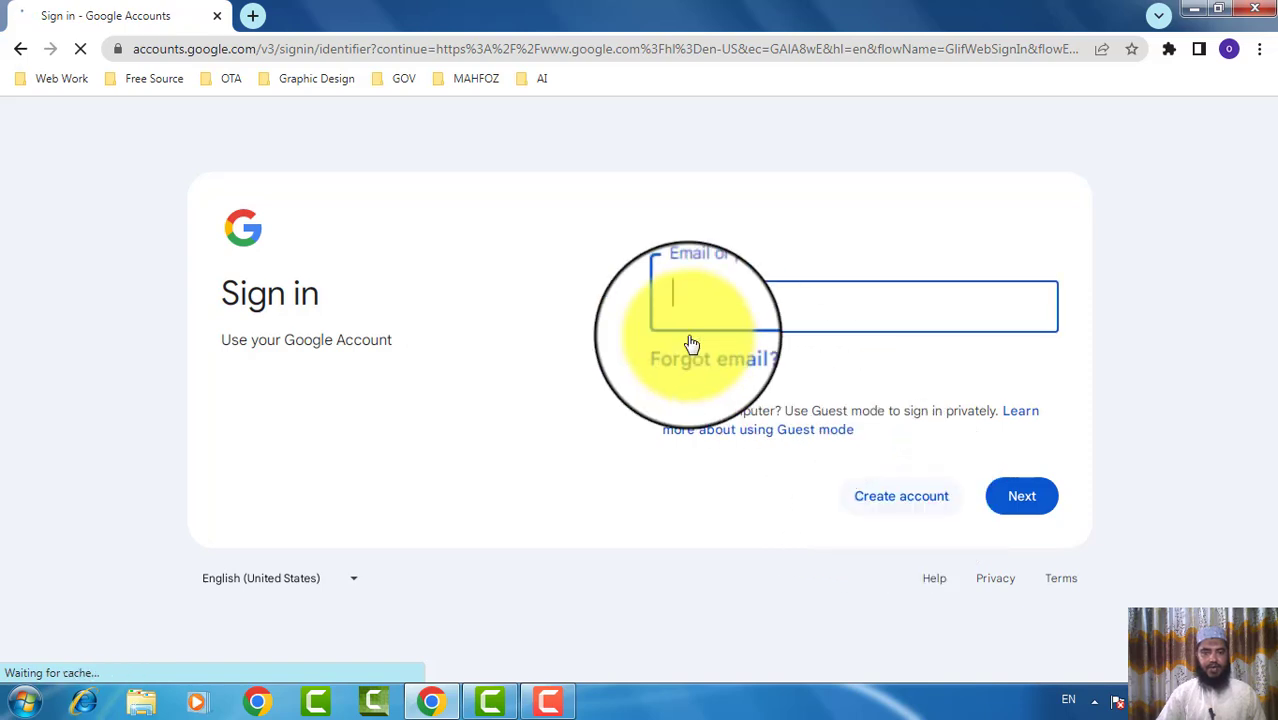
left_click(925, 503)
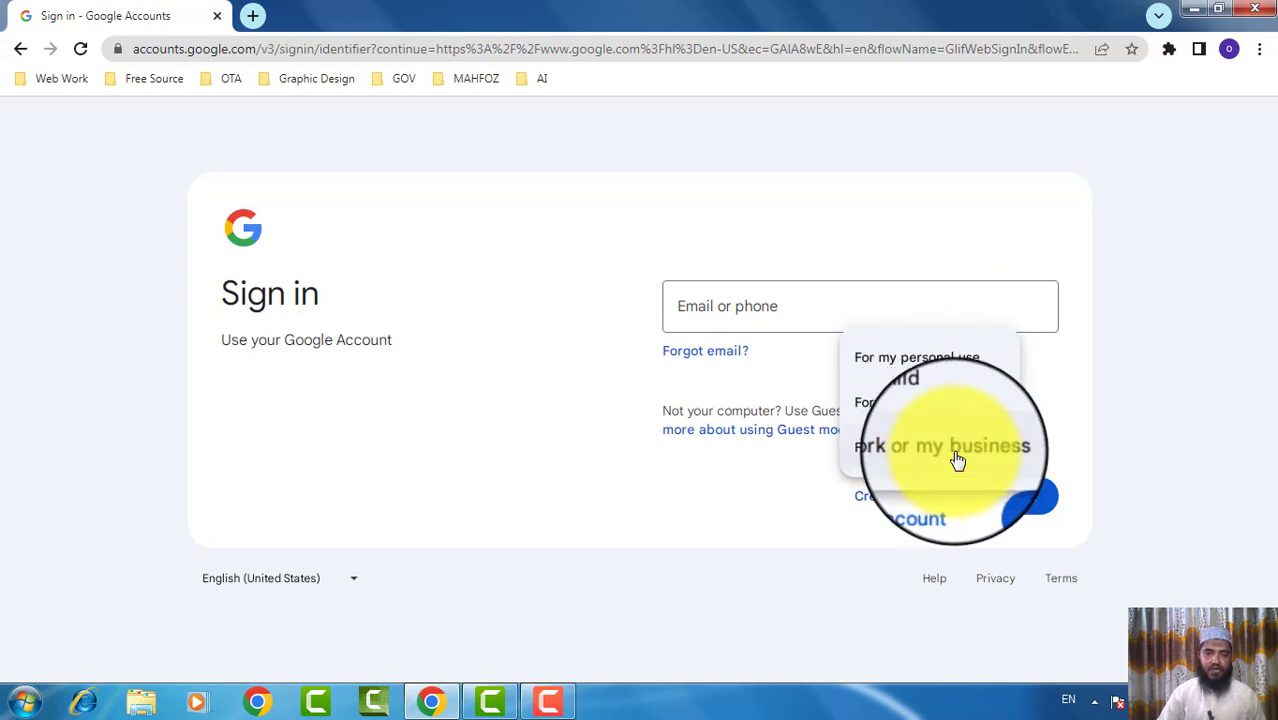
left_click(905, 372)
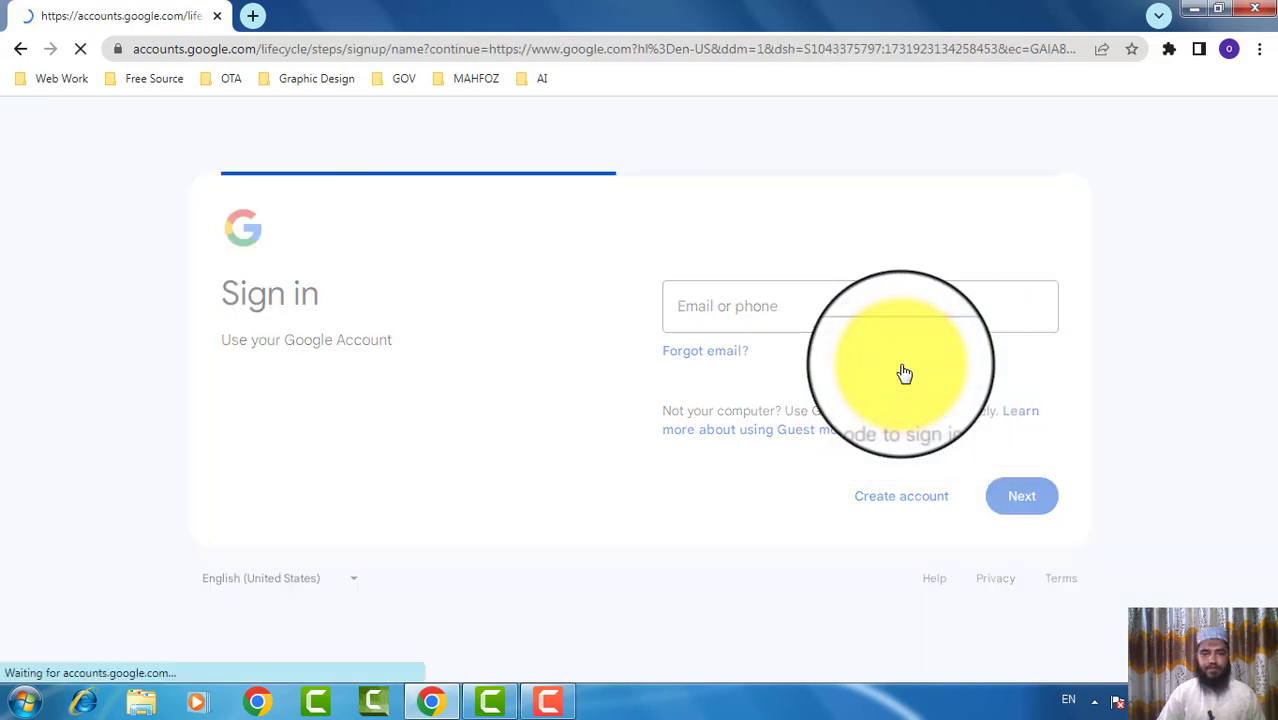
- Enter the first and last name and submit them
left_click(737, 321)
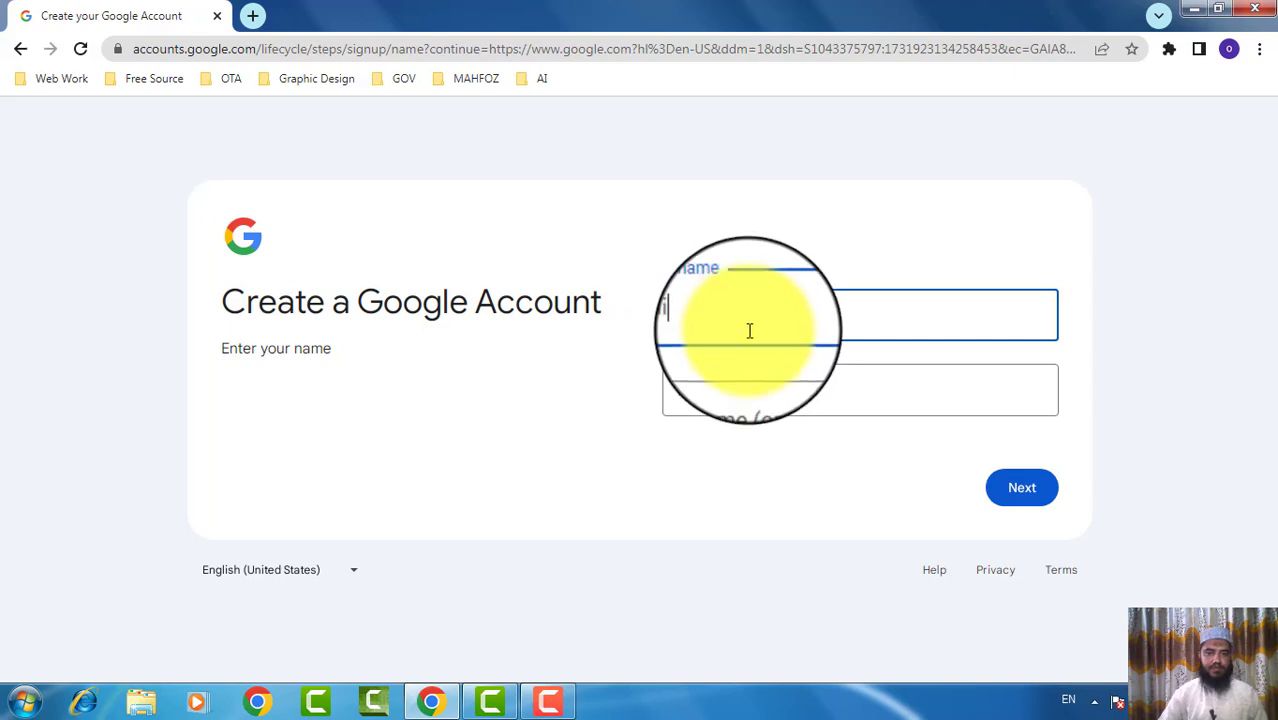
left_click(733, 391)
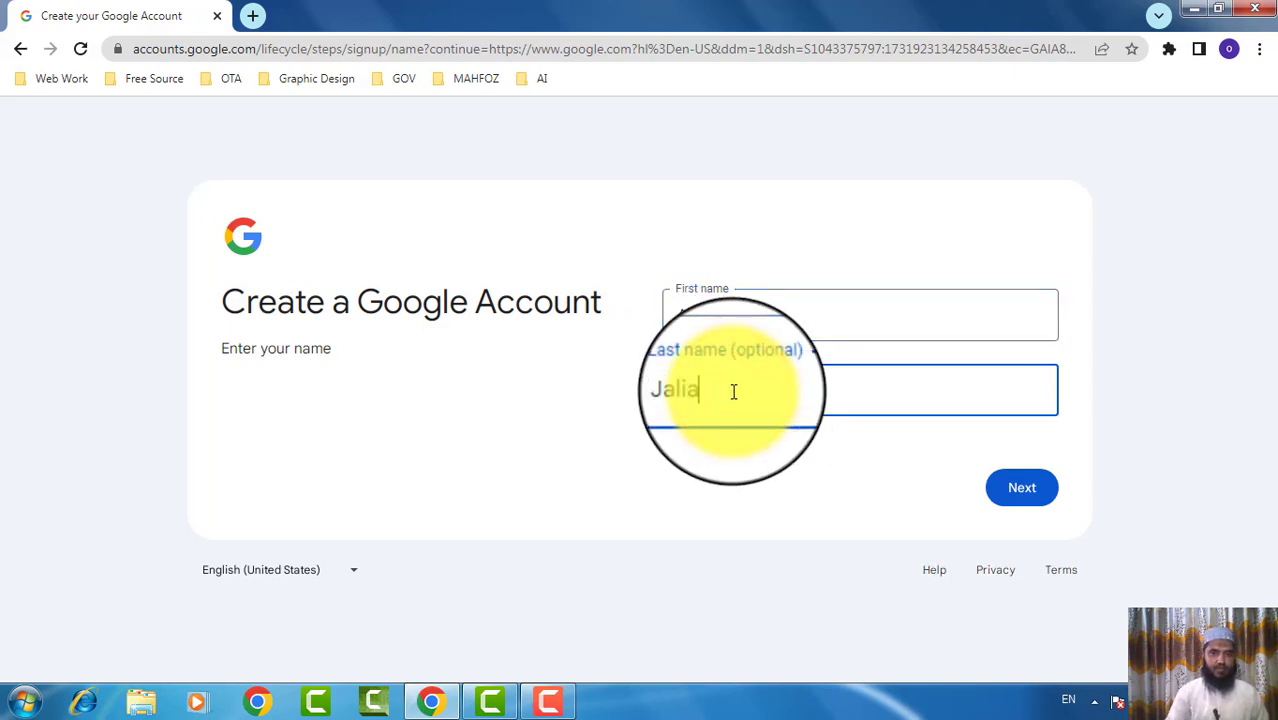
left_click(1014, 493)
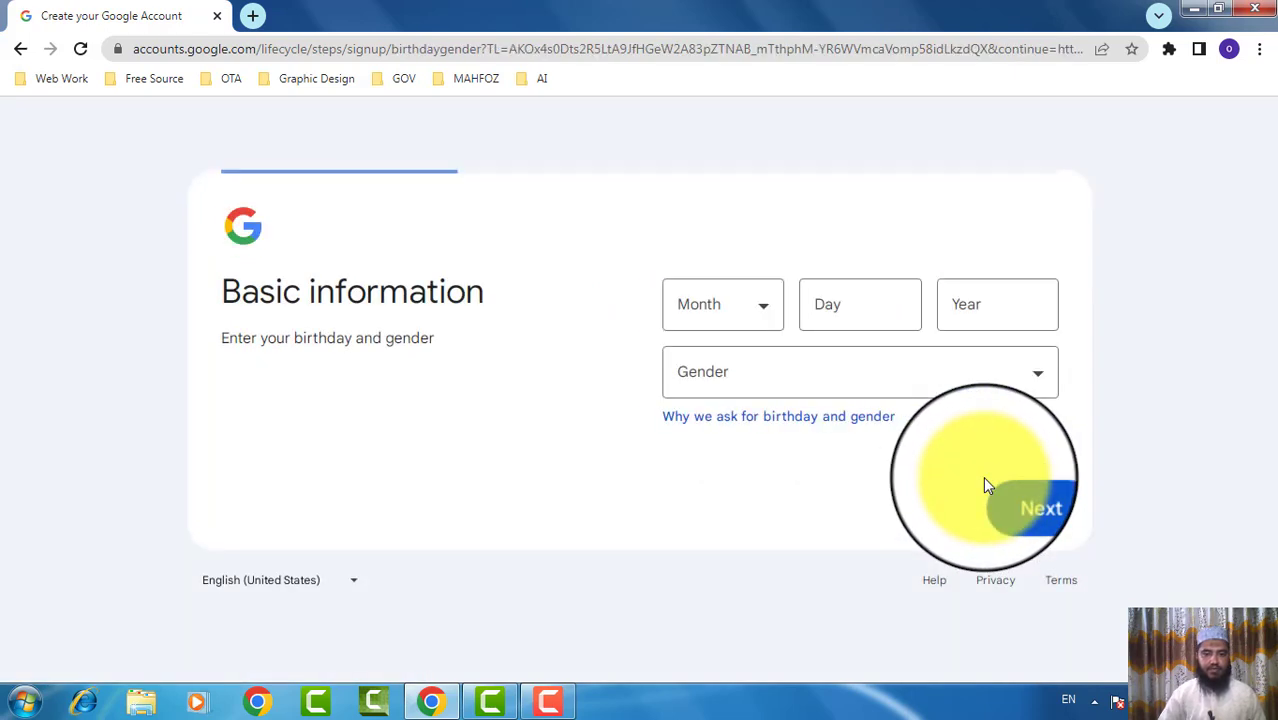
- Set the birthday to January 01, 1990 and gender to Male, then continue
left_click(727, 305)
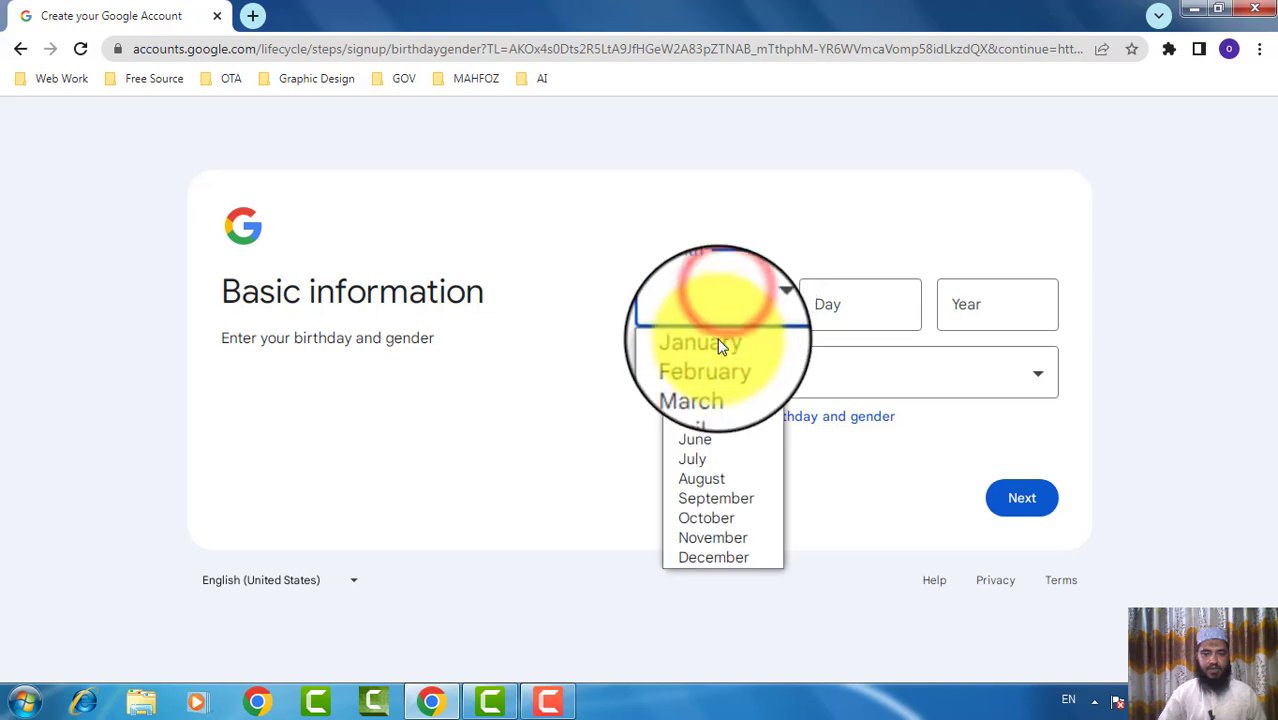
left_click(715, 342)
left_click(811, 311)
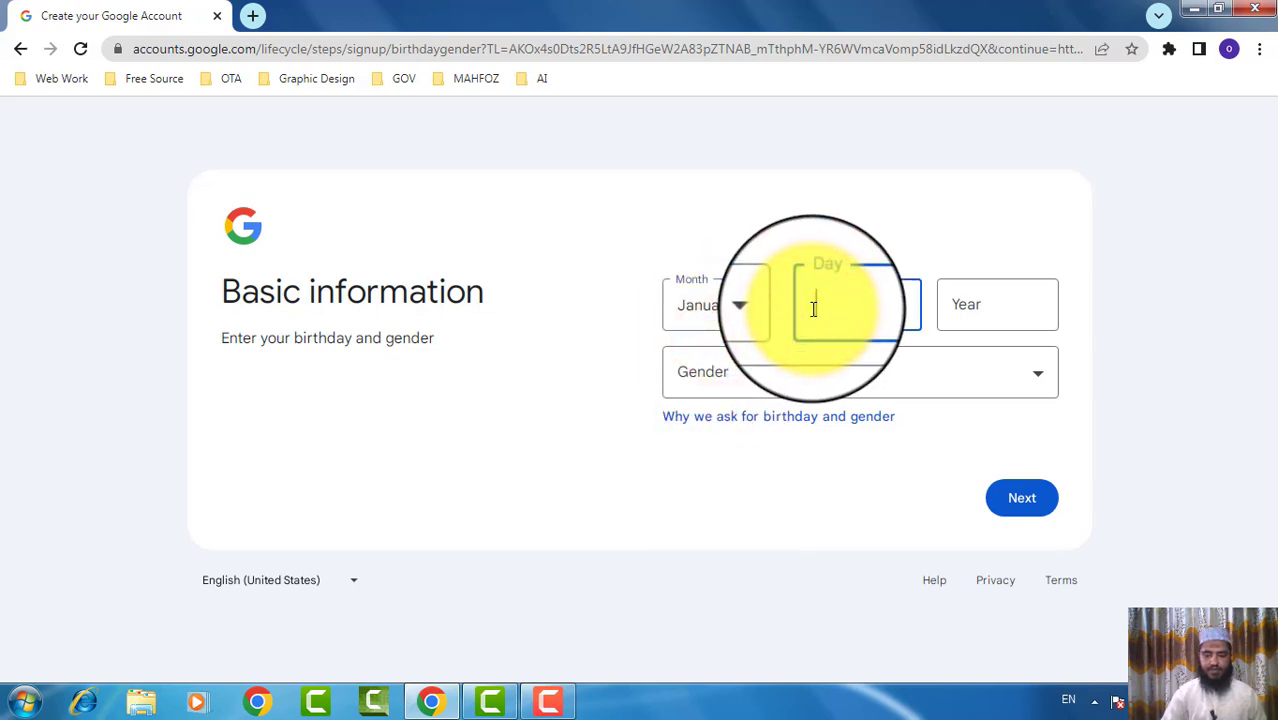
left_click(1022, 309)
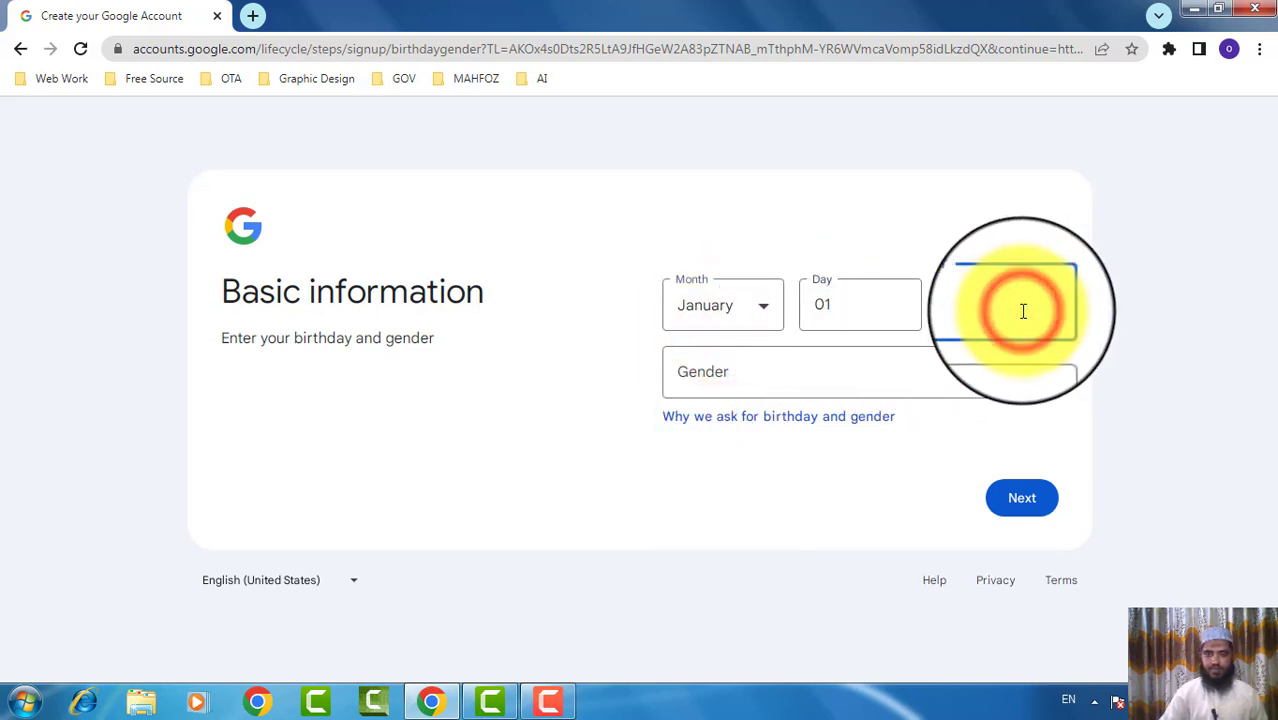
type("1990")
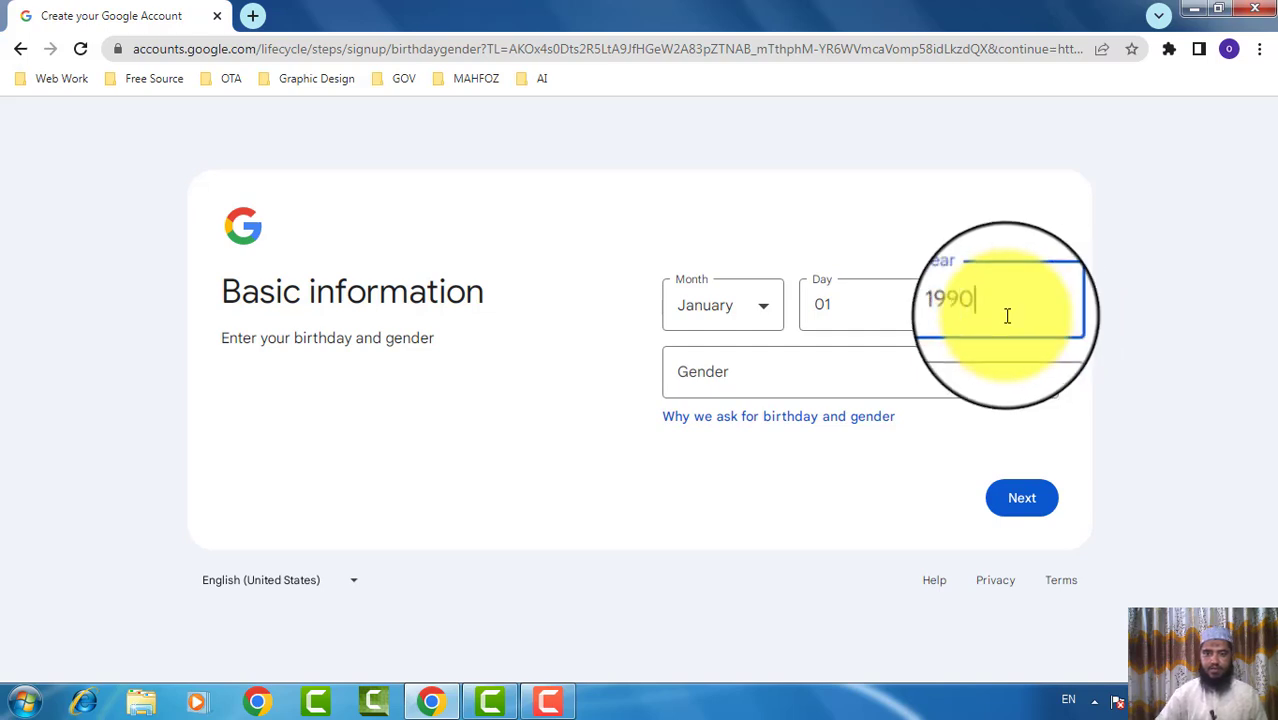
left_click(795, 374)
left_click(716, 430)
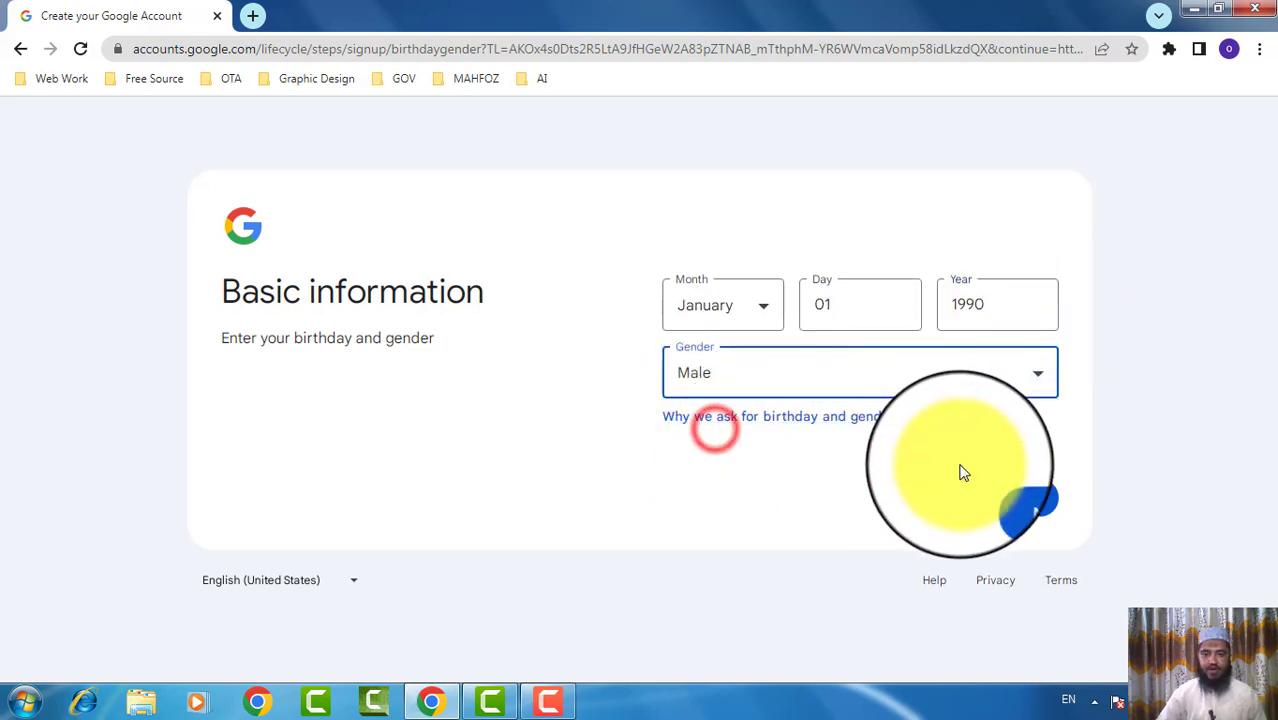
left_click(1031, 505)
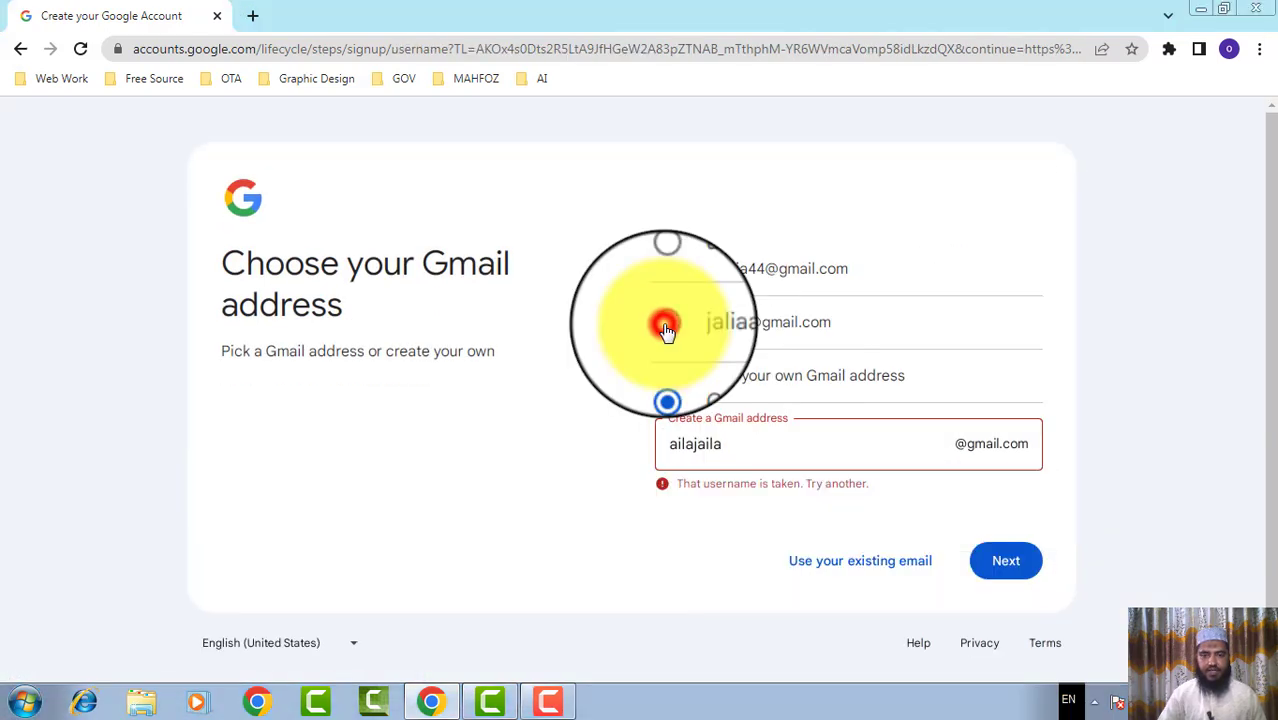
- Choose the second suggested Gmail address, then enter and confirm a new password
left_click(665, 322)
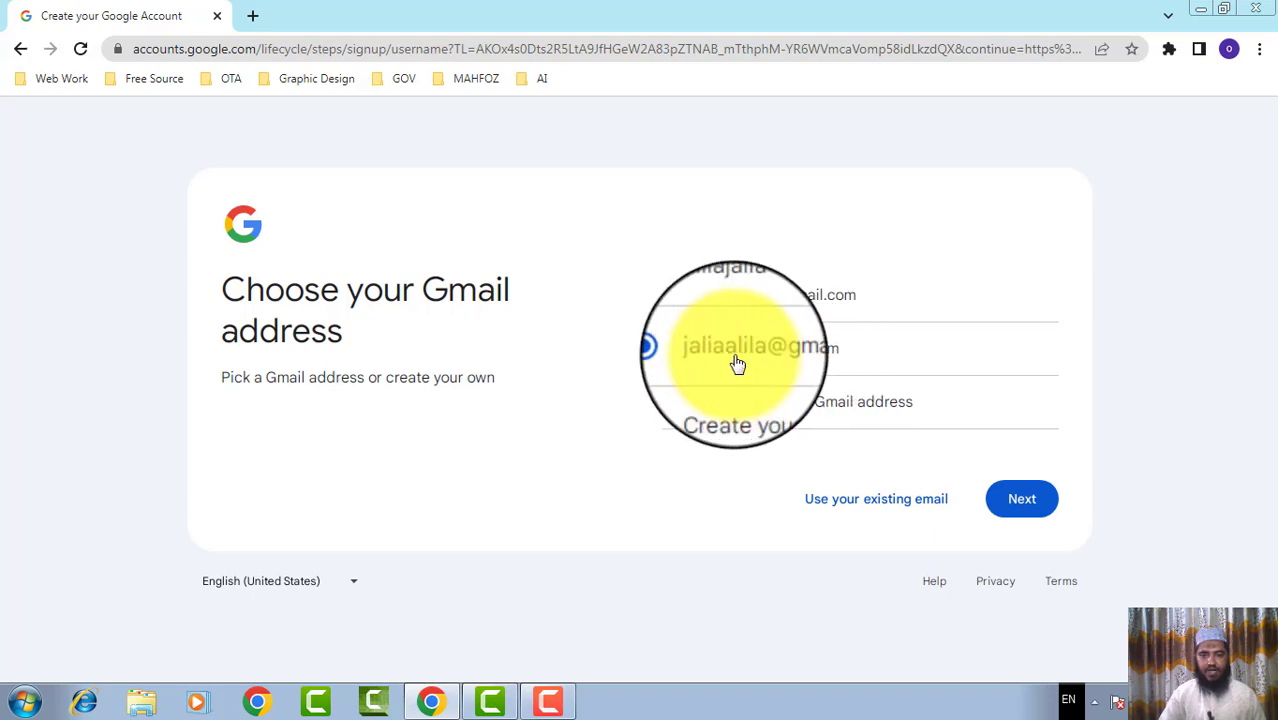
left_click(1033, 511)
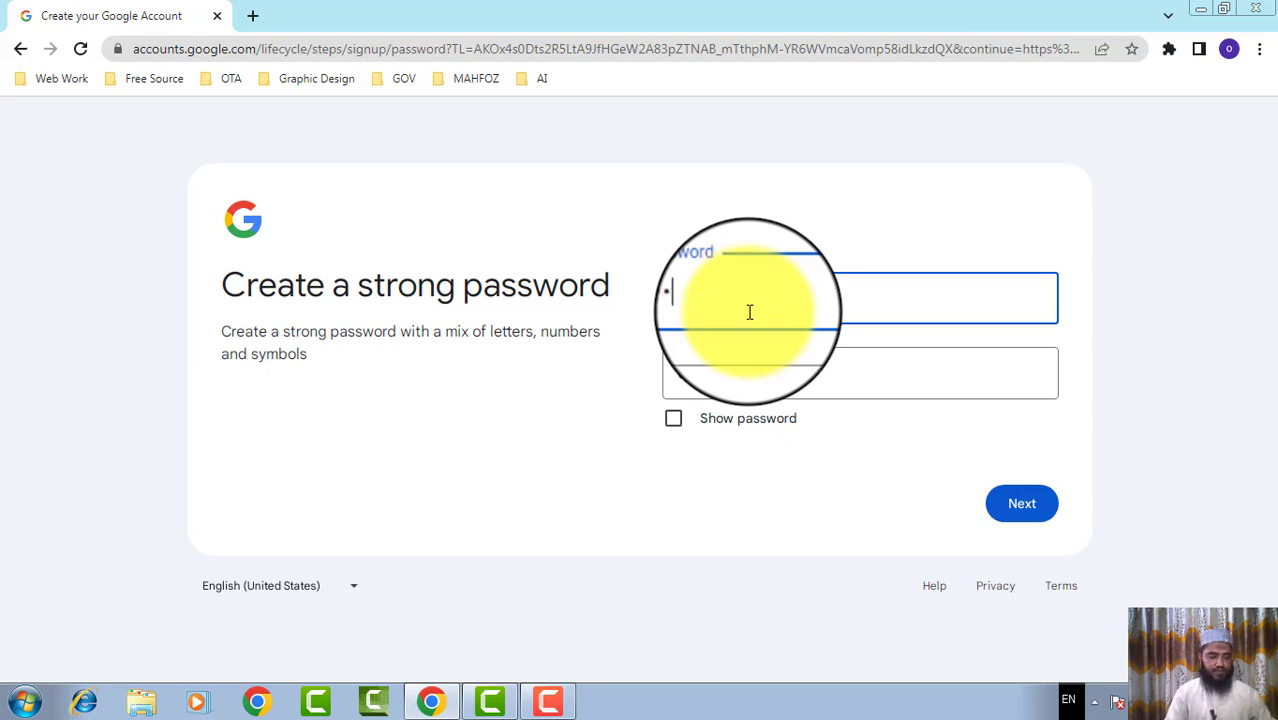
type("••••••")
left_click(763, 377)
type("••••••")
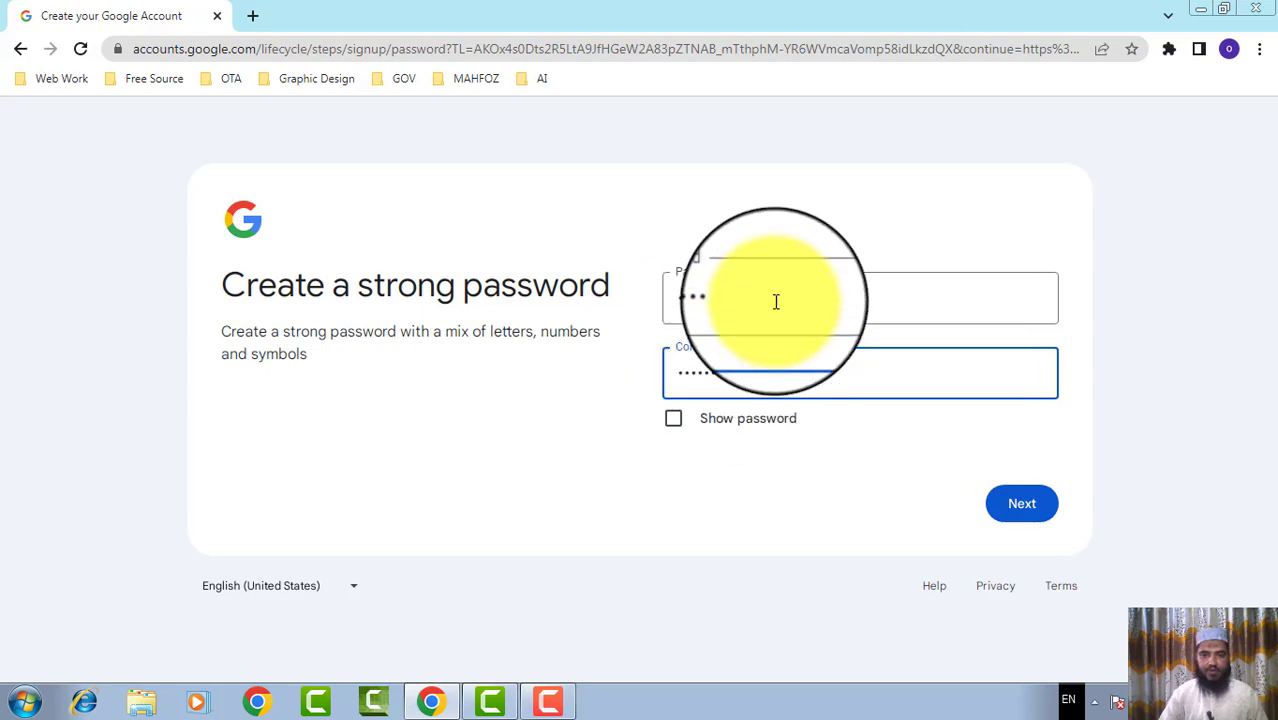
left_click(1018, 505)
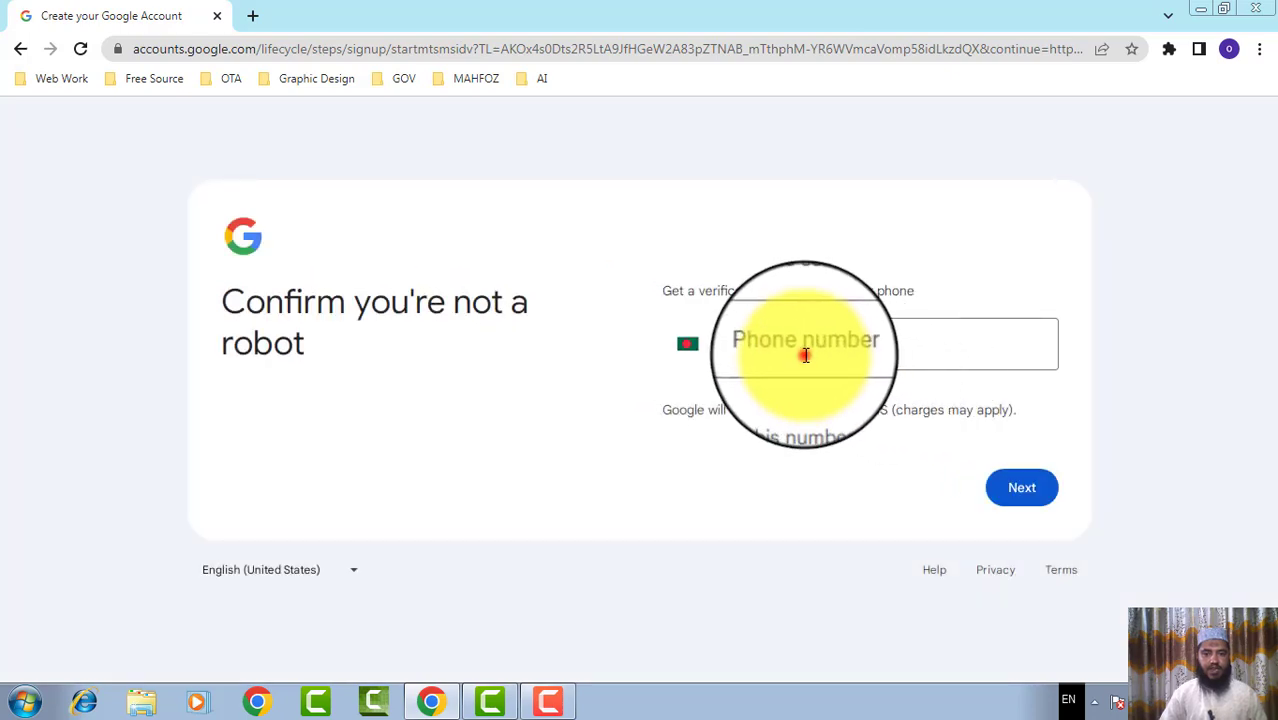
- Enter a phone number, then submit the 6-digit code texted to it
left_click(806, 345)
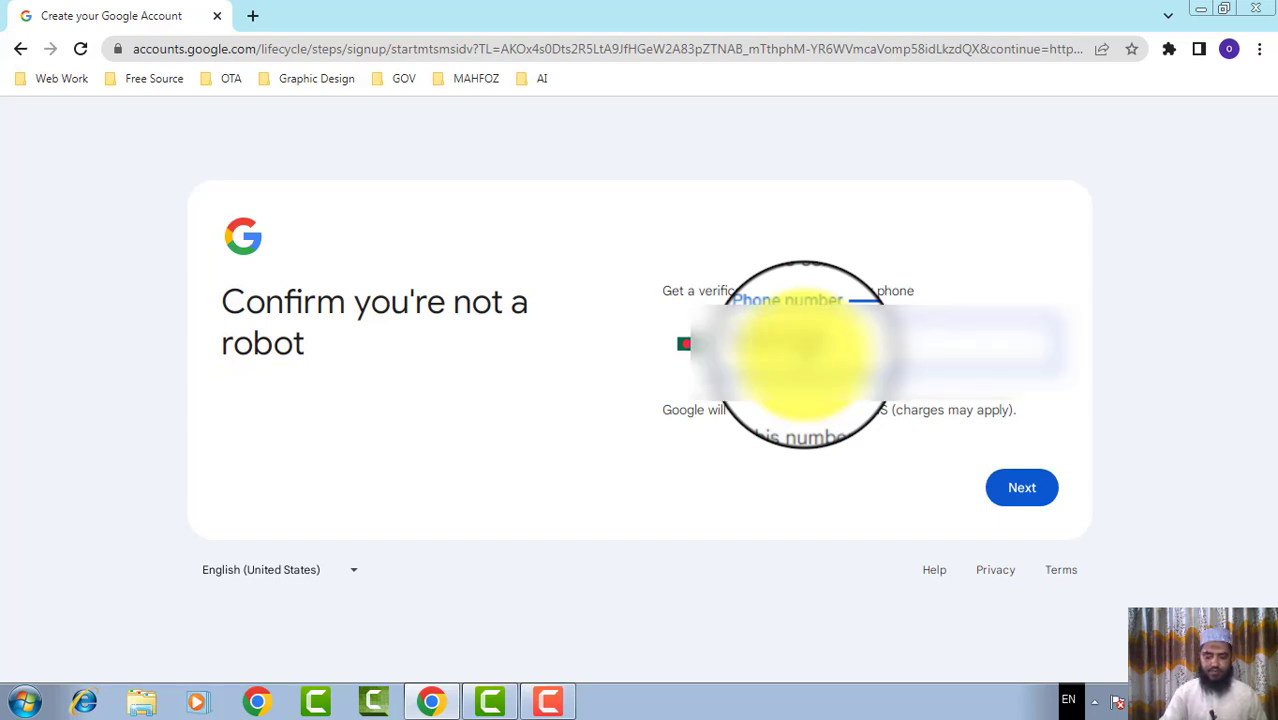
key("Return")
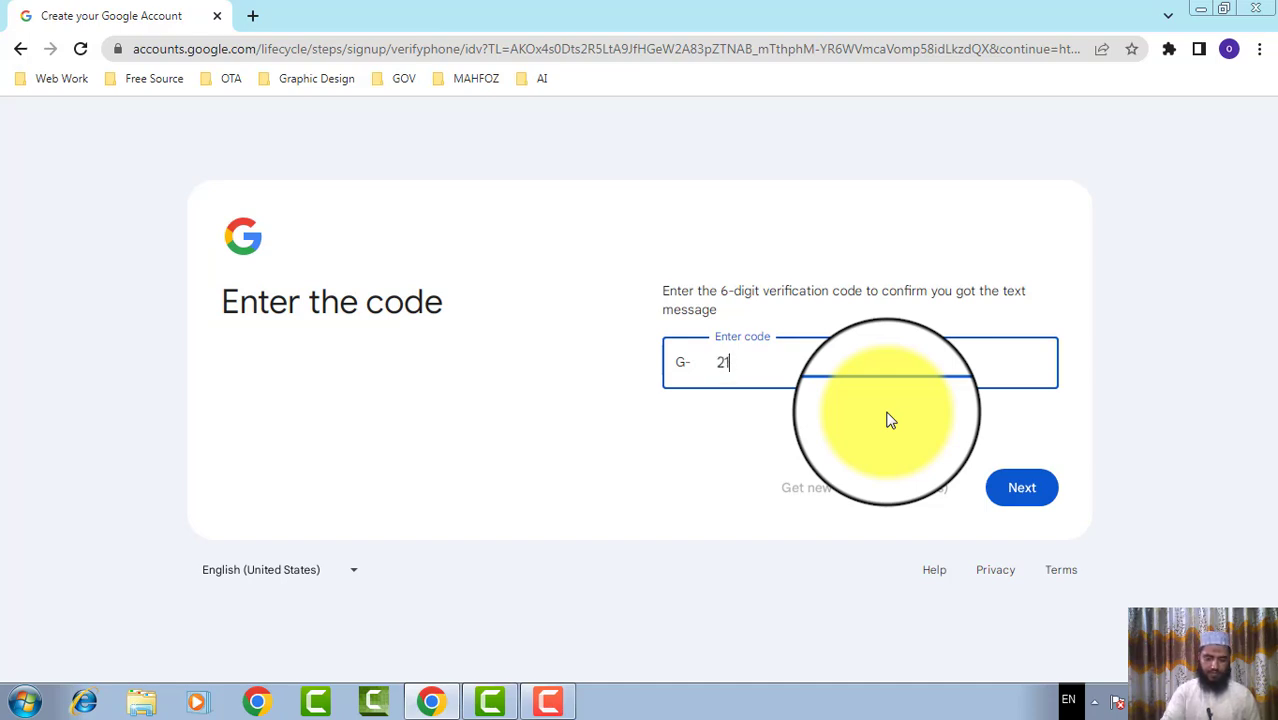
type("0")
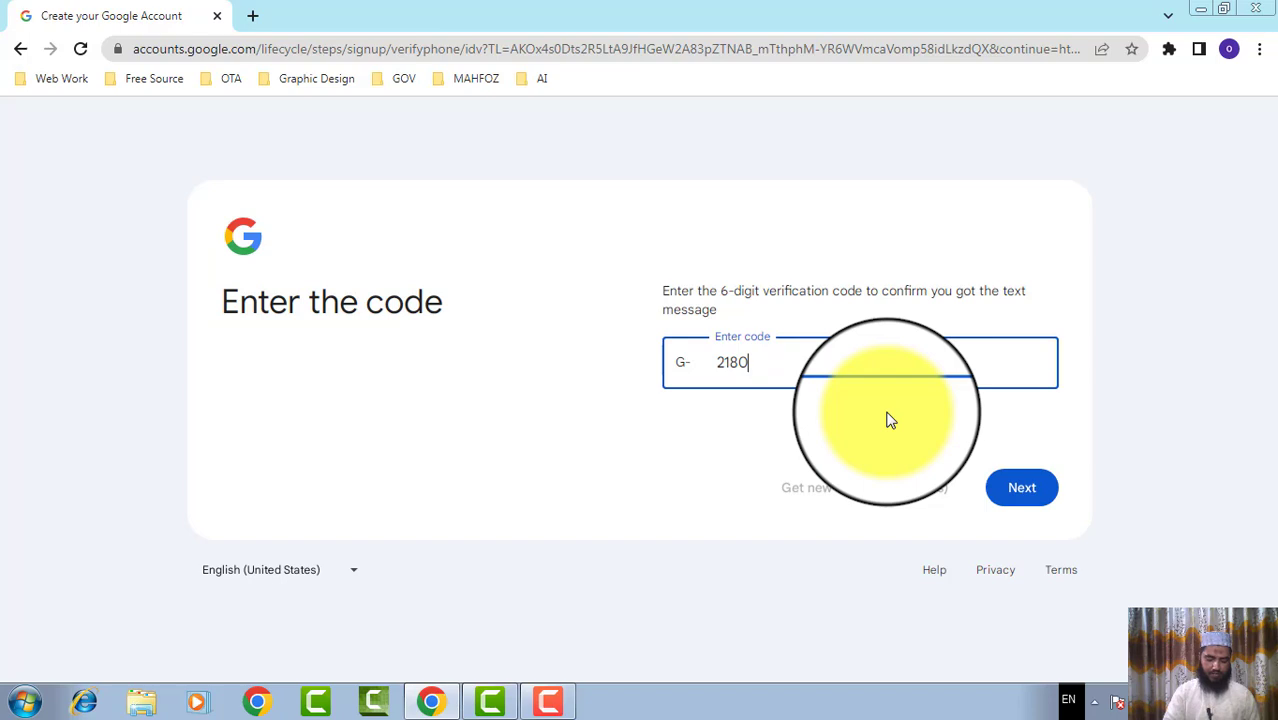
type("53")
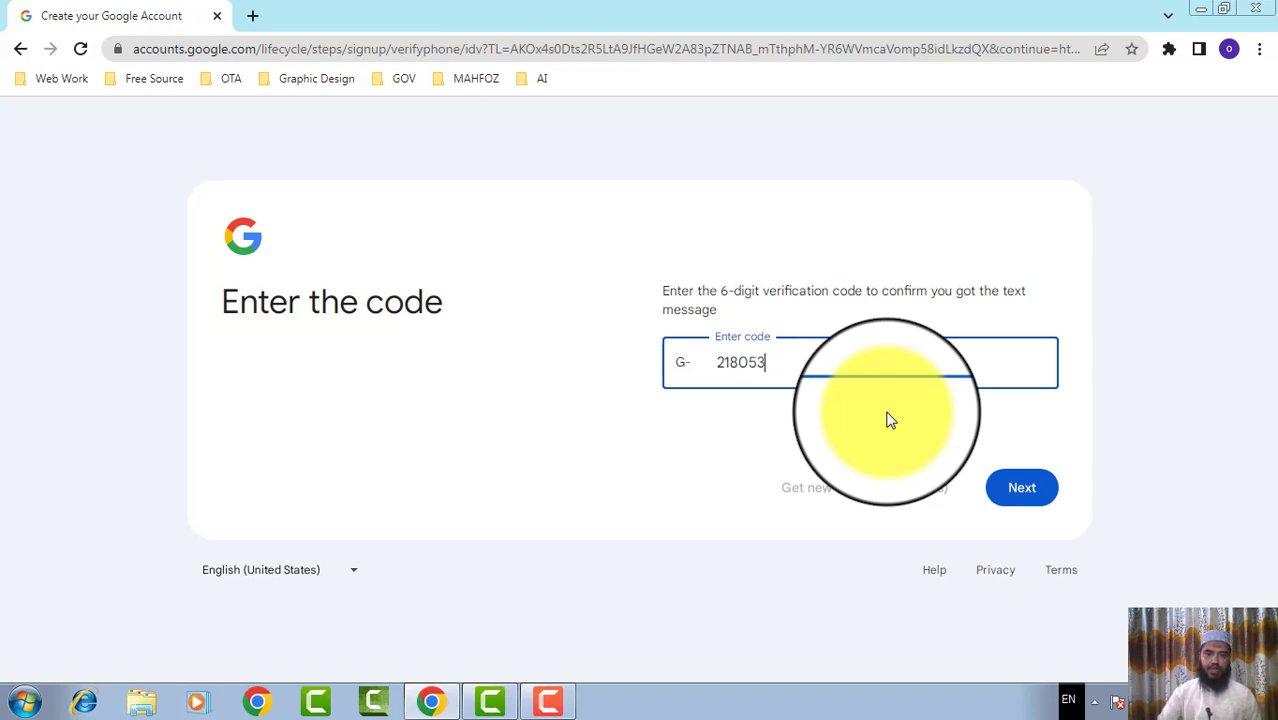
left_click(1018, 490)
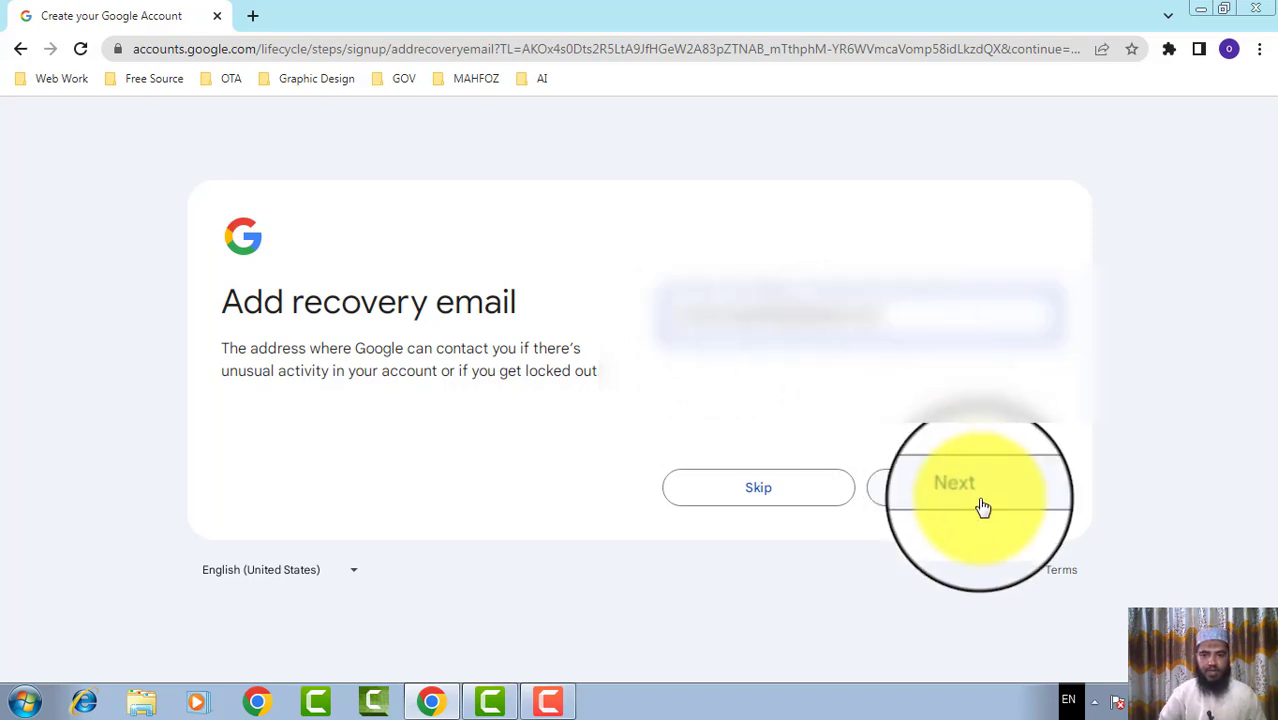
- Skip past recovery email and account review, then accept the Privacy and Terms with I agree
left_click(982, 507)
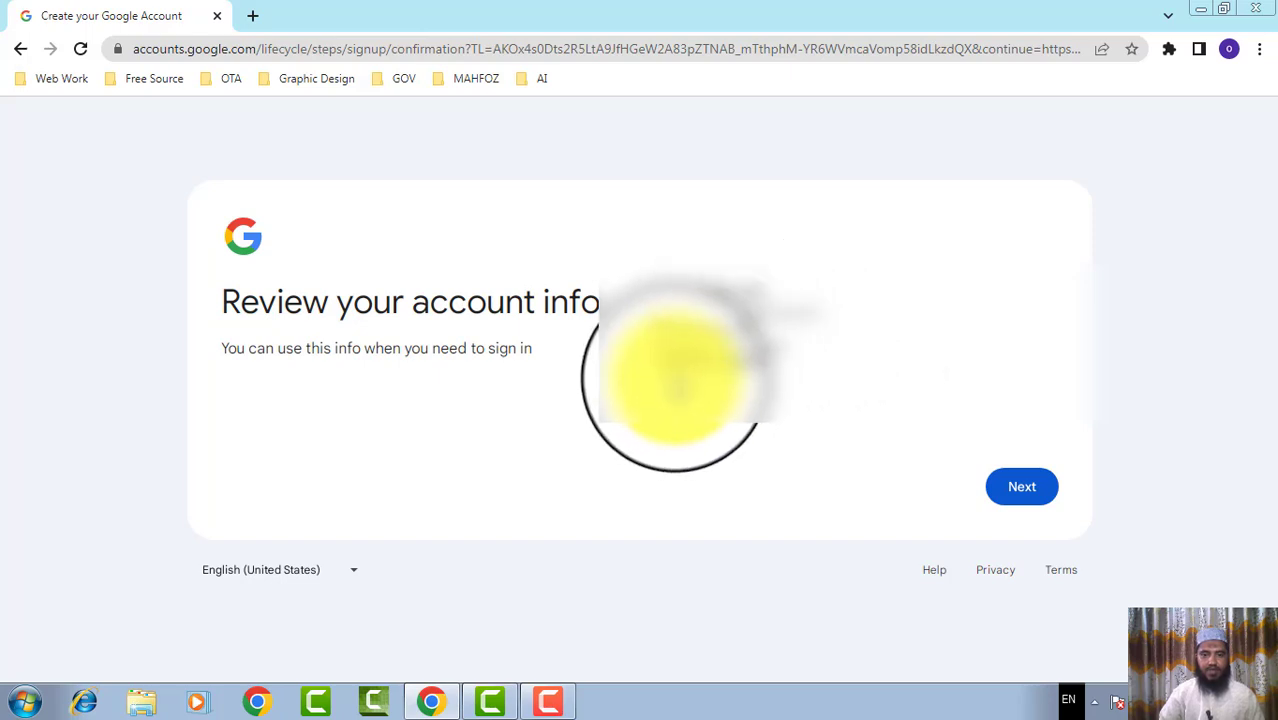
left_click(1018, 487)
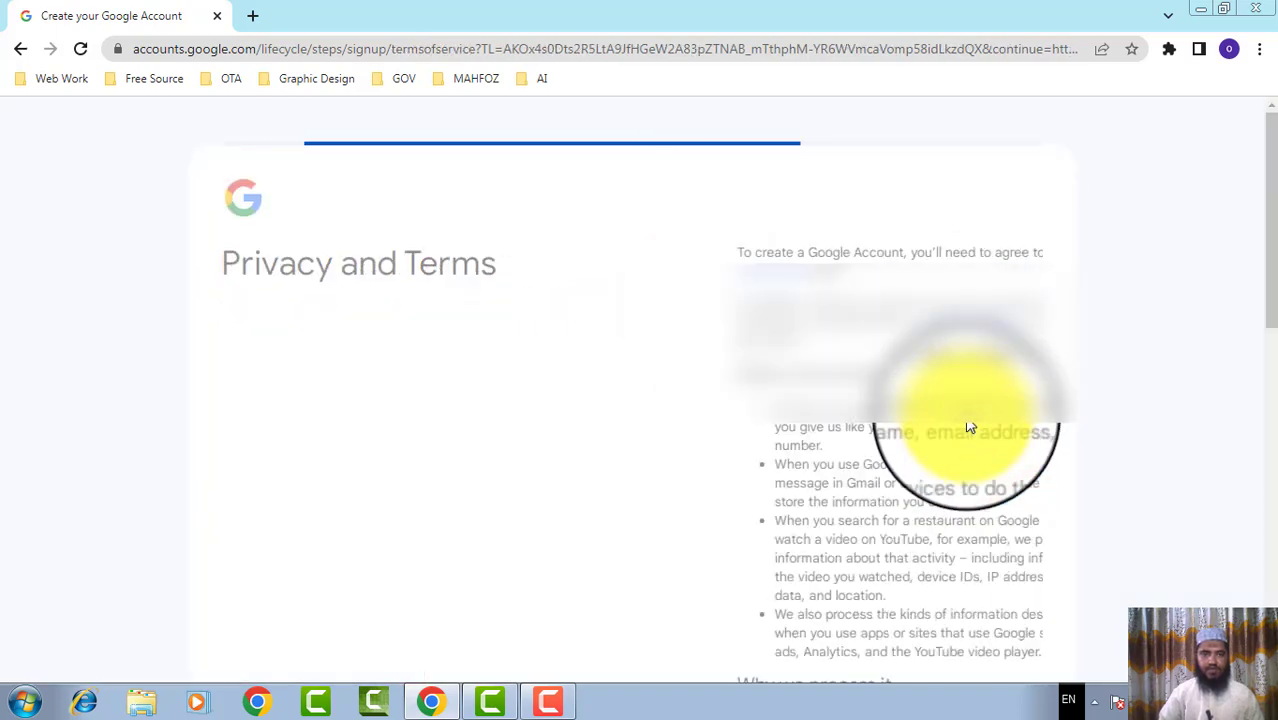
scroll(966, 418, "down", 10)
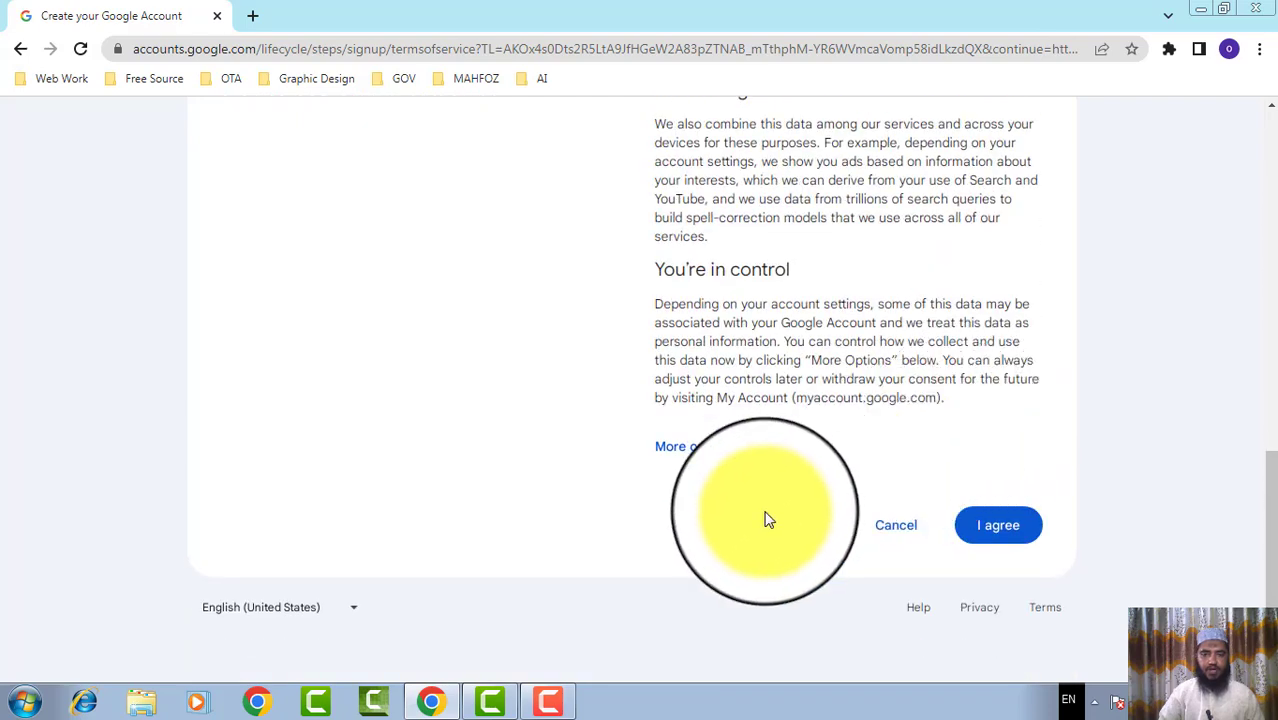
left_click(998, 525)
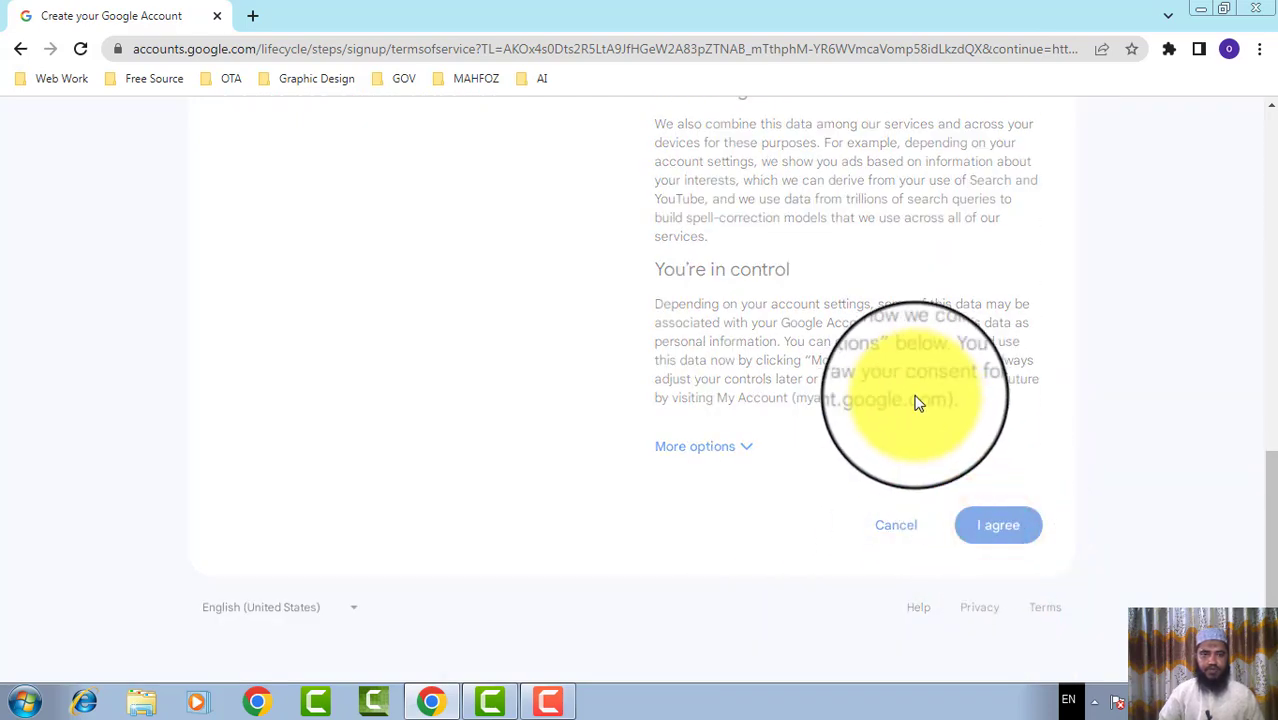